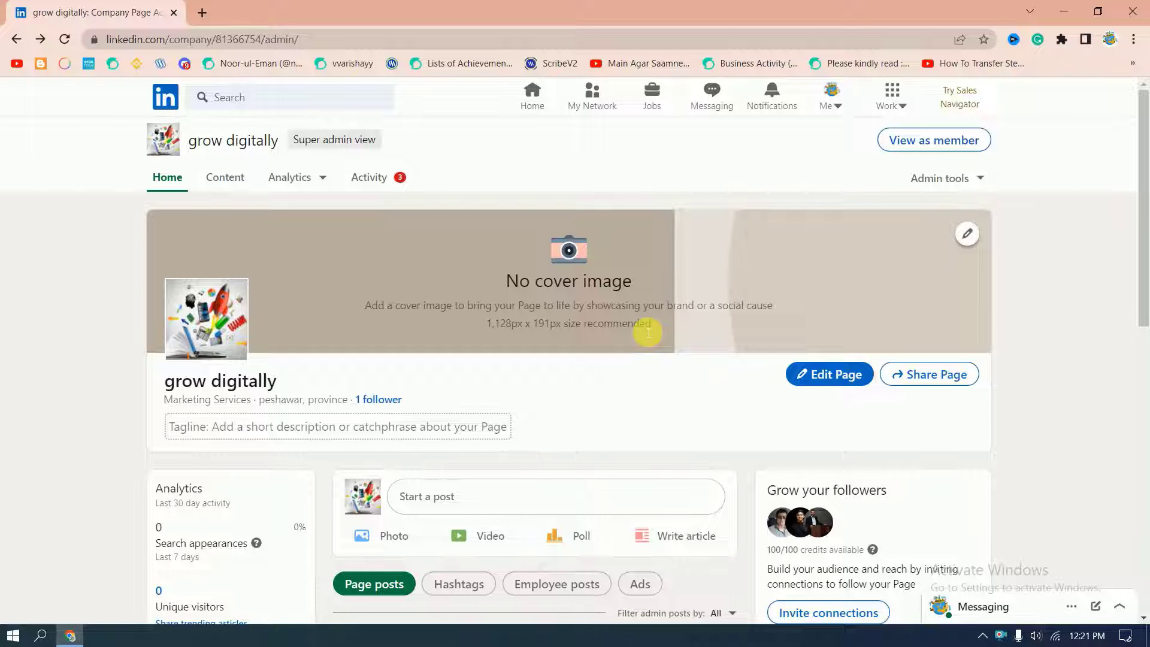
- Look over the company page's admin home, including its analytics, posting options and existing page posts
scroll(599, 387, down, 5)
scroll(541, 414, up, 5)
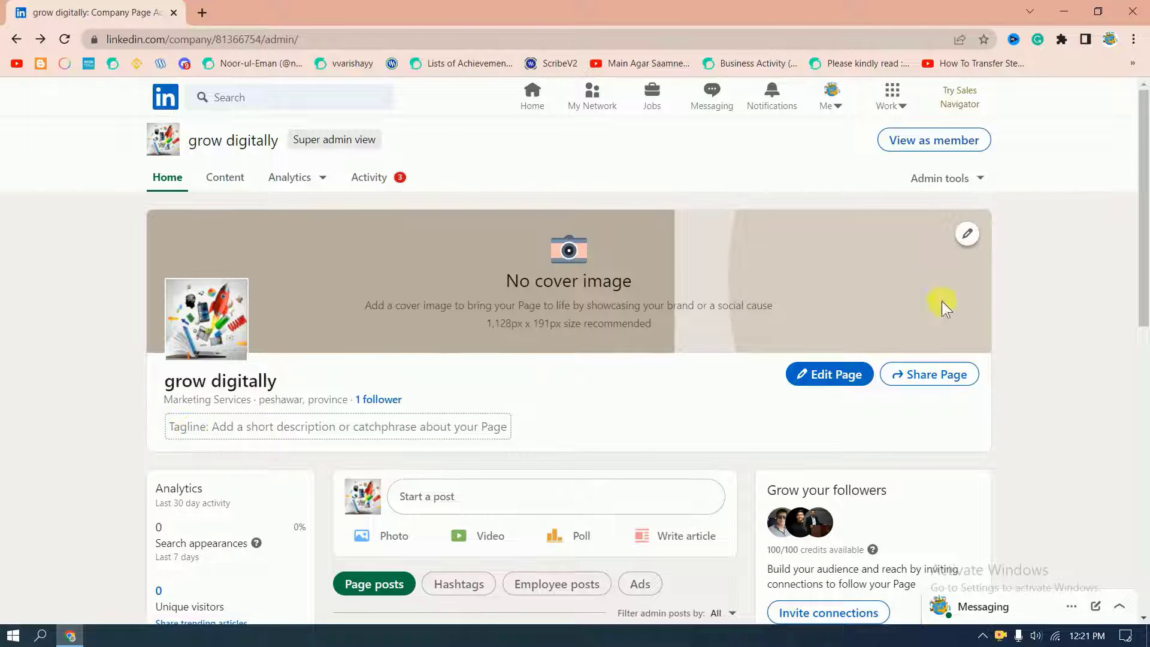
scroll(539, 354, down, 5)
scroll(423, 509, up, 5)
scroll(582, 398, down, 3)
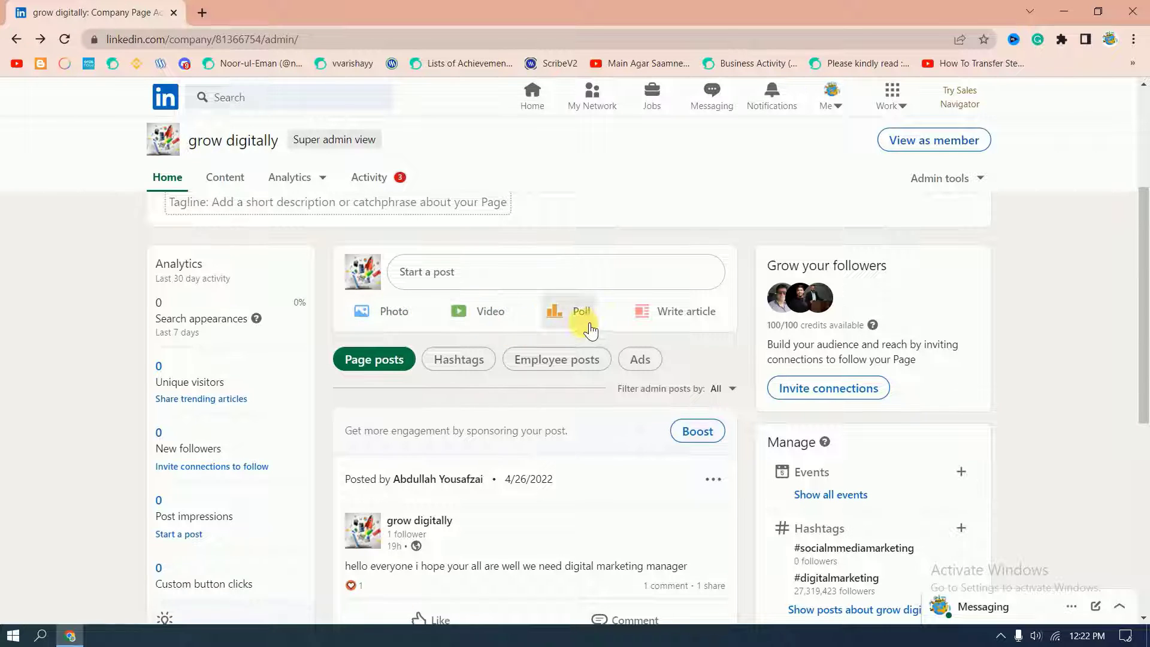
scroll(628, 393, down, 5)
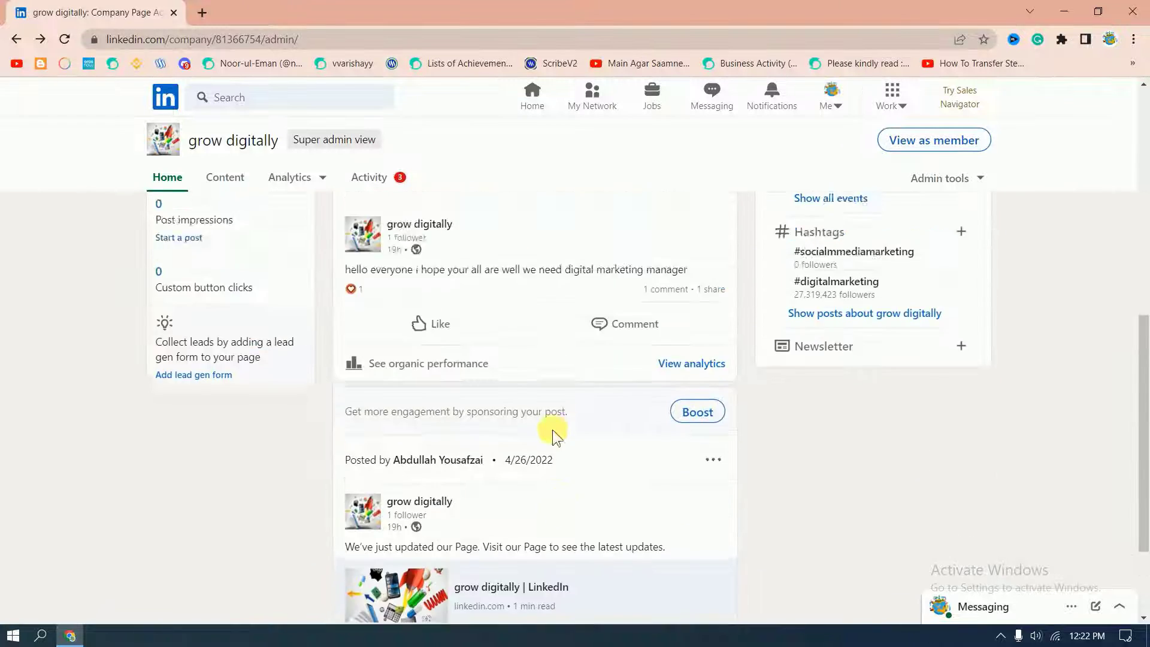
scroll(552, 430, up, 7)
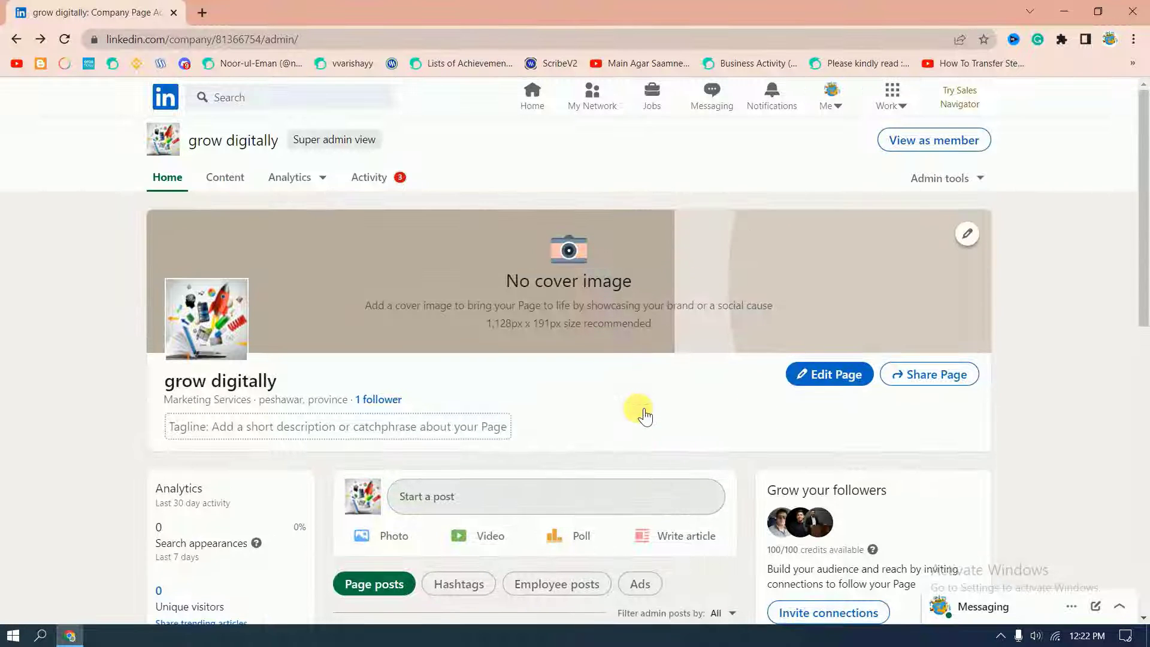
scroll(300, 377, down, 1)
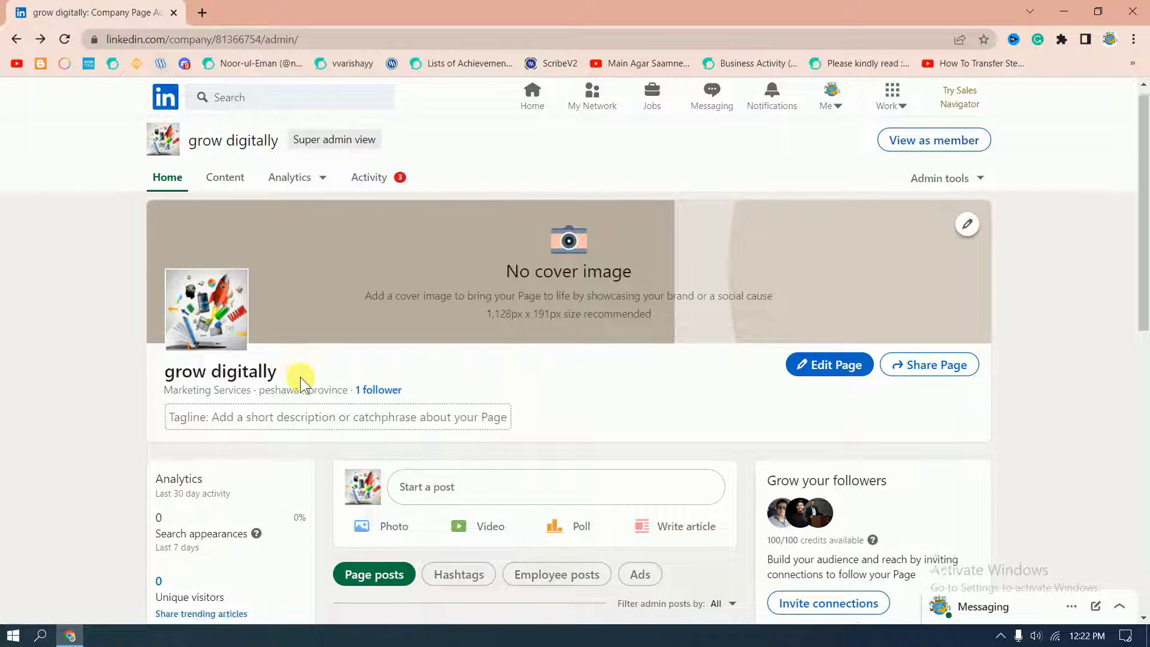
- Start a video post and choose the file "Introduction video" from the Daraz course folder on Local Disk (F:)
click(469, 391)
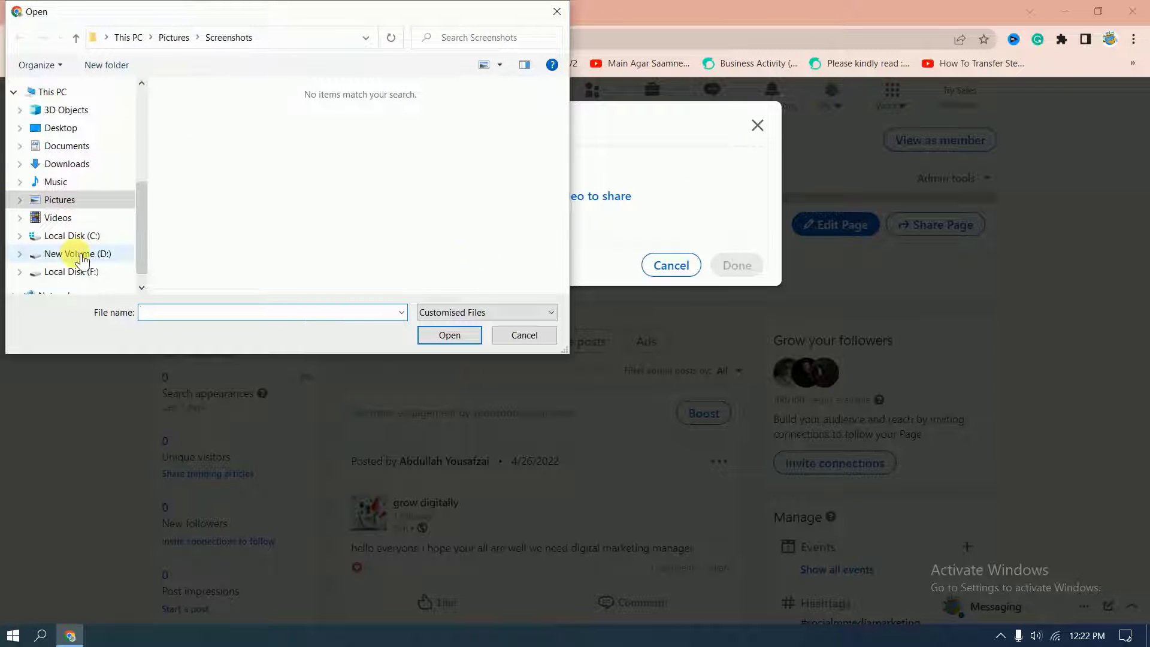
click(82, 256)
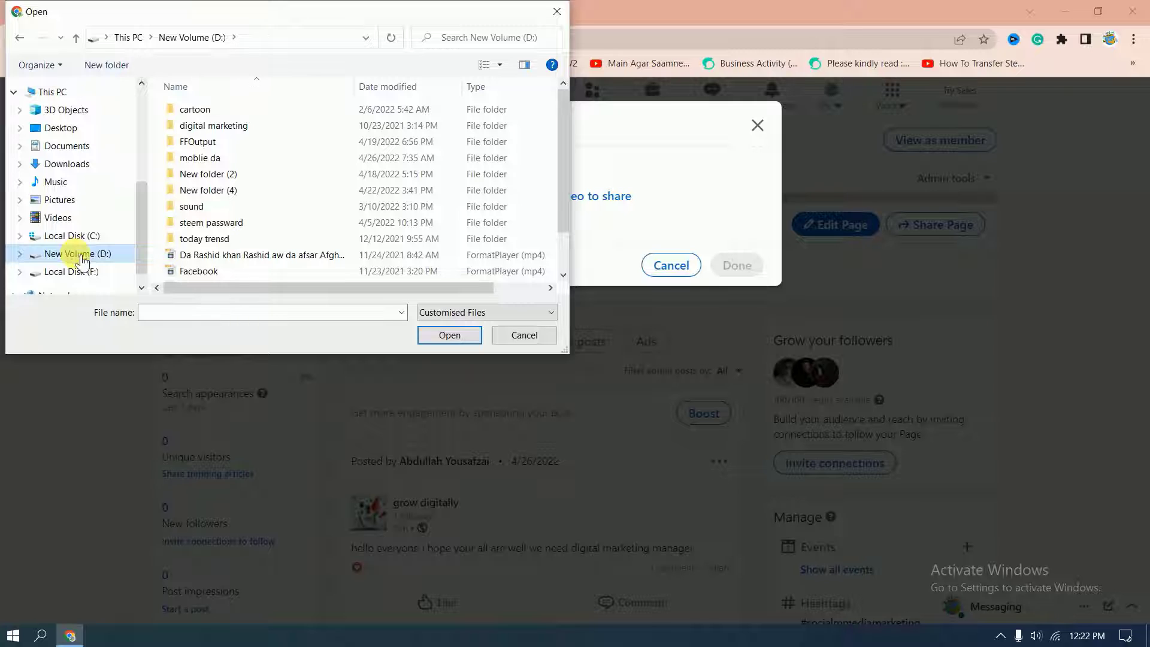
click(70, 272)
click(206, 111)
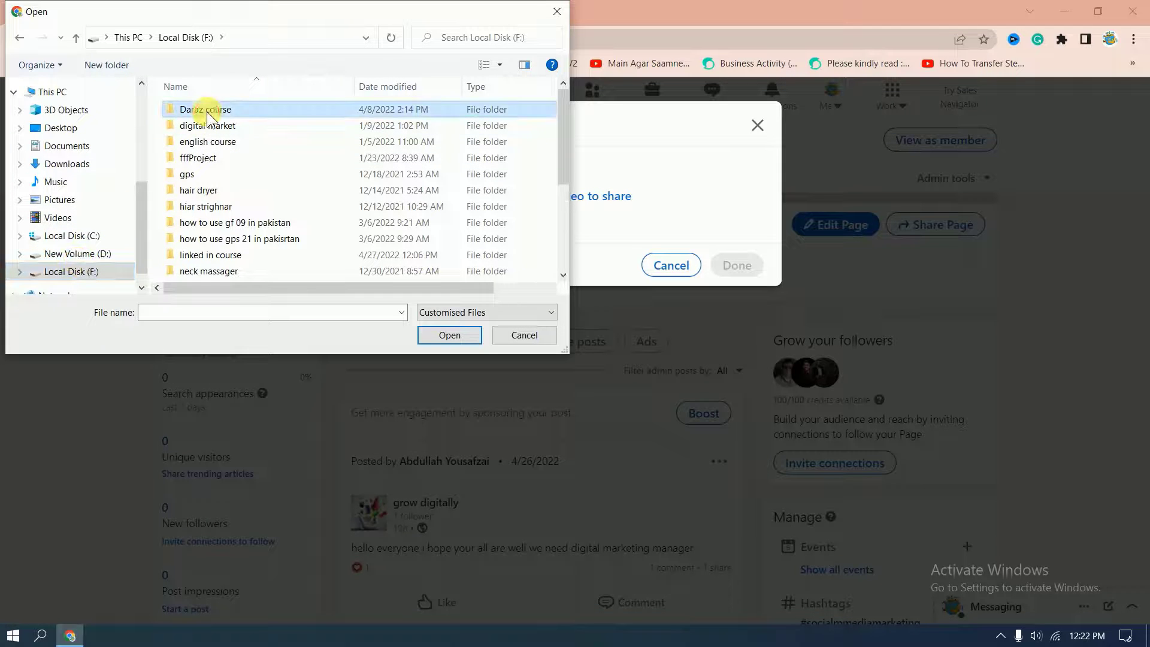
double_click(206, 111)
double_click(207, 111)
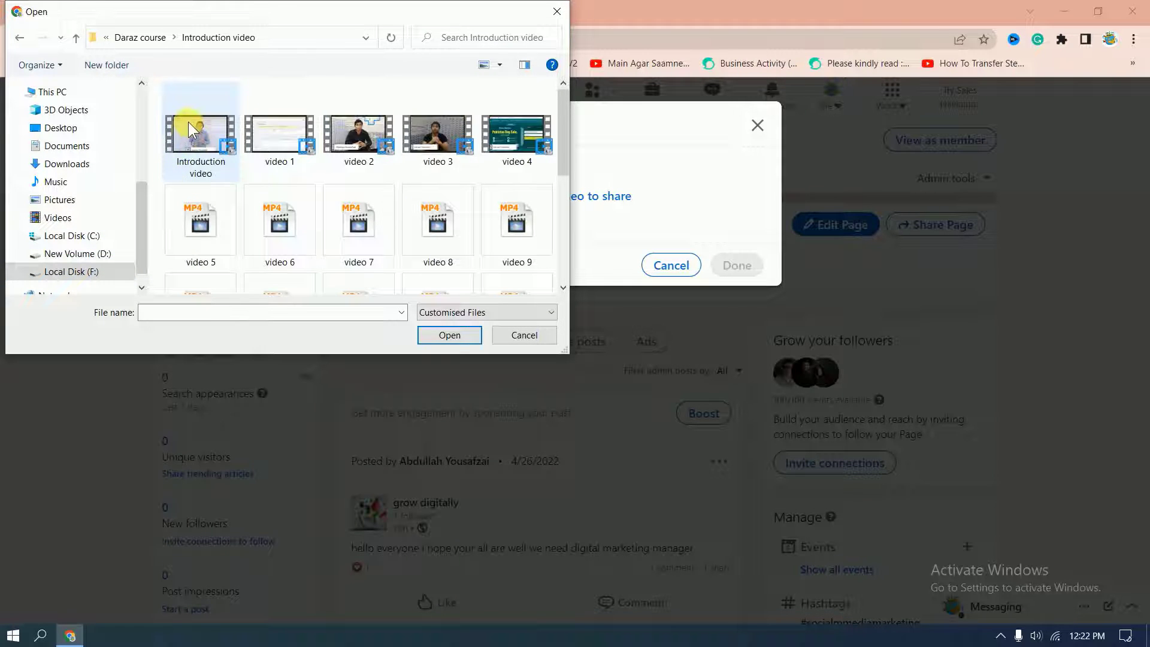
double_click(189, 126)
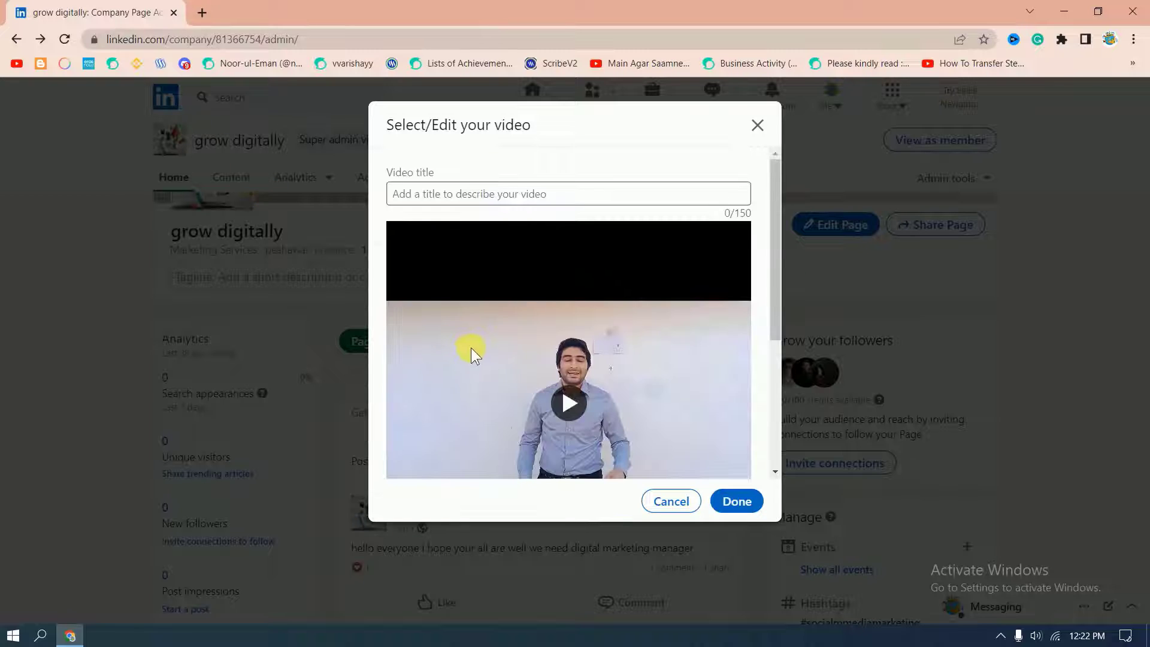
- Give the video the title "How to become Daraz Seller"
scroll(472, 346, down, 3)
scroll(472, 346, up, 3)
click(477, 193)
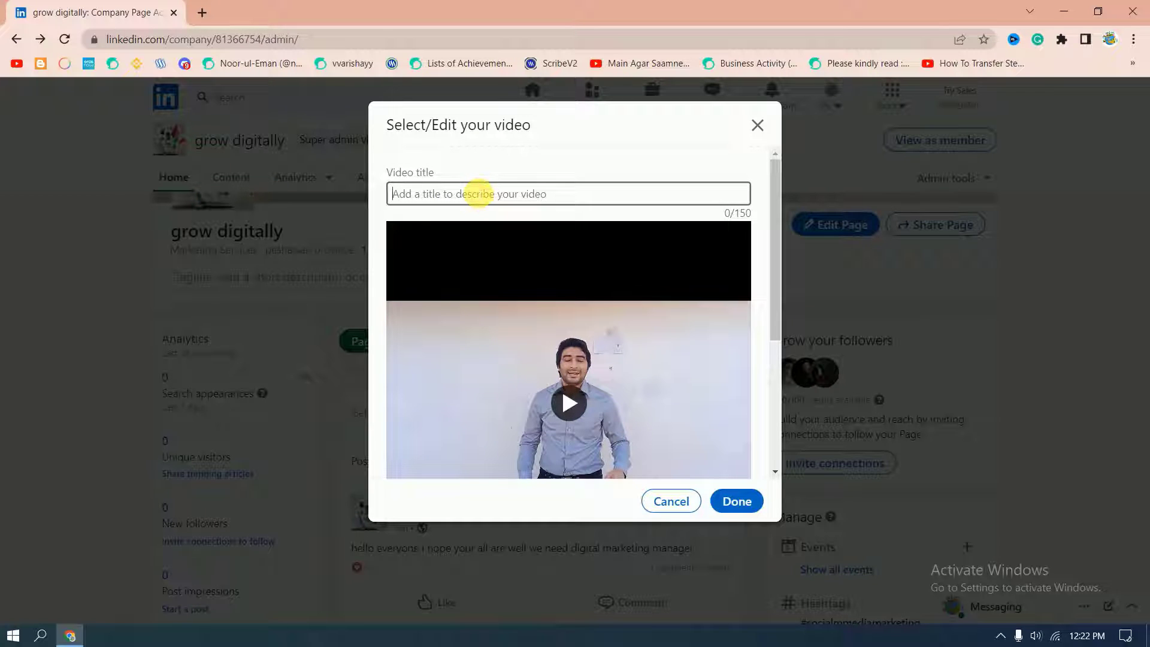
text(How to become Daraz Seller)
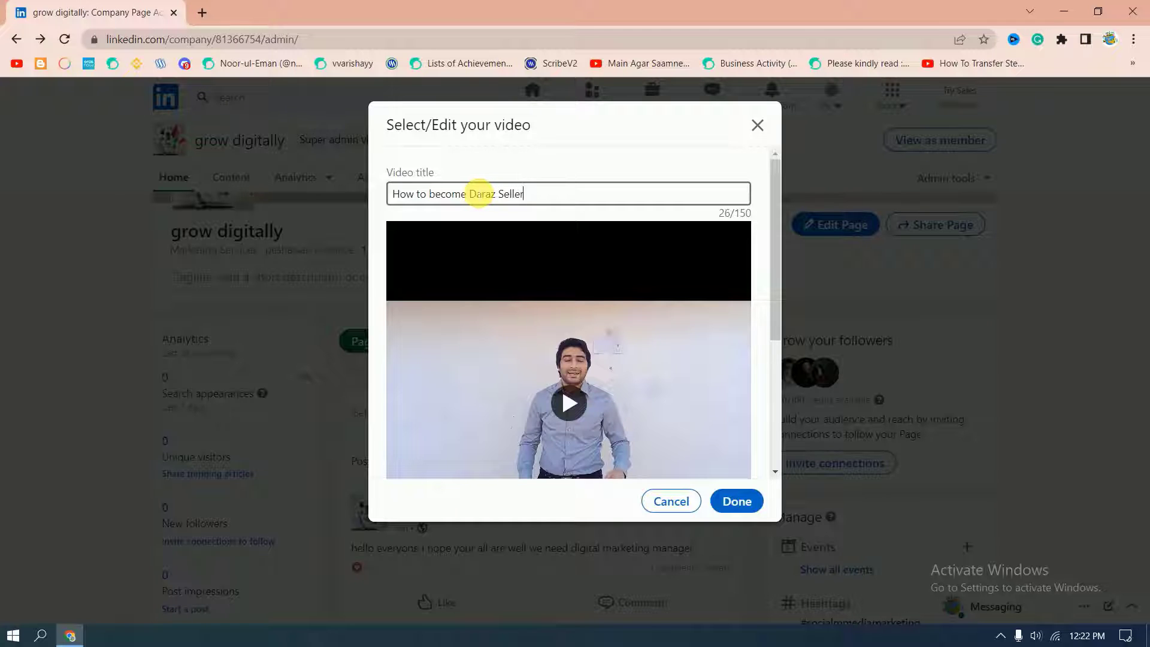
- Use the "Black & Yellow Modern Tutorial Youtube Thumbnail" image from the Desktop as the video's thumbnail and finish the video settings
scroll(584, 300, down, 3)
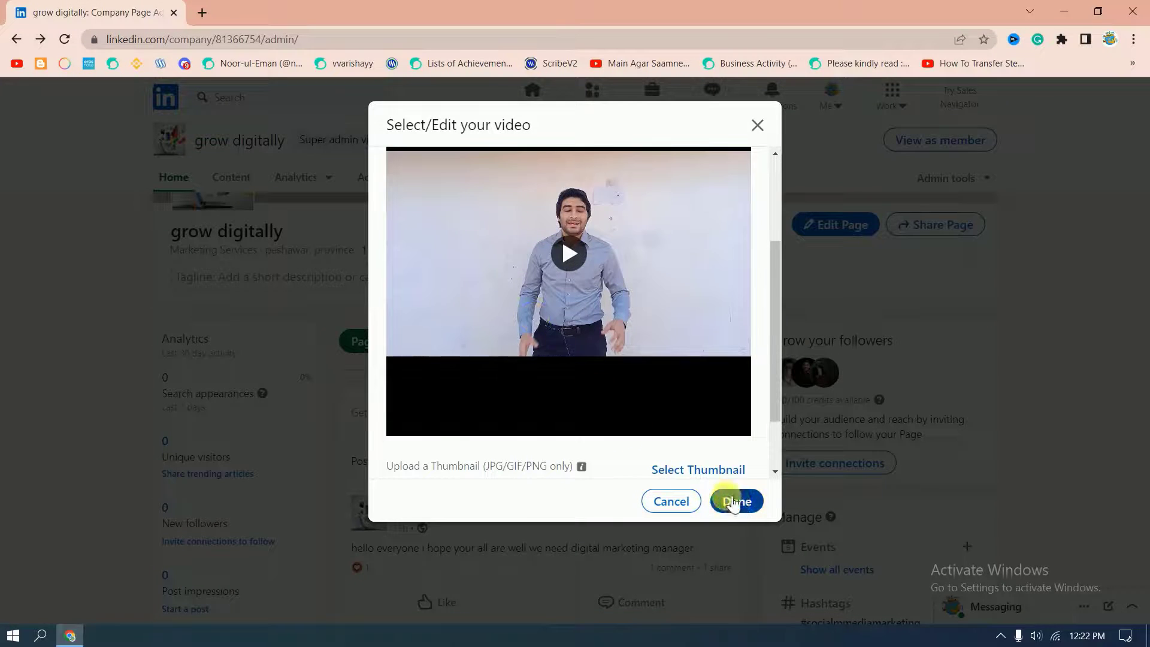
scroll(689, 470, down, 2)
click(698, 442)
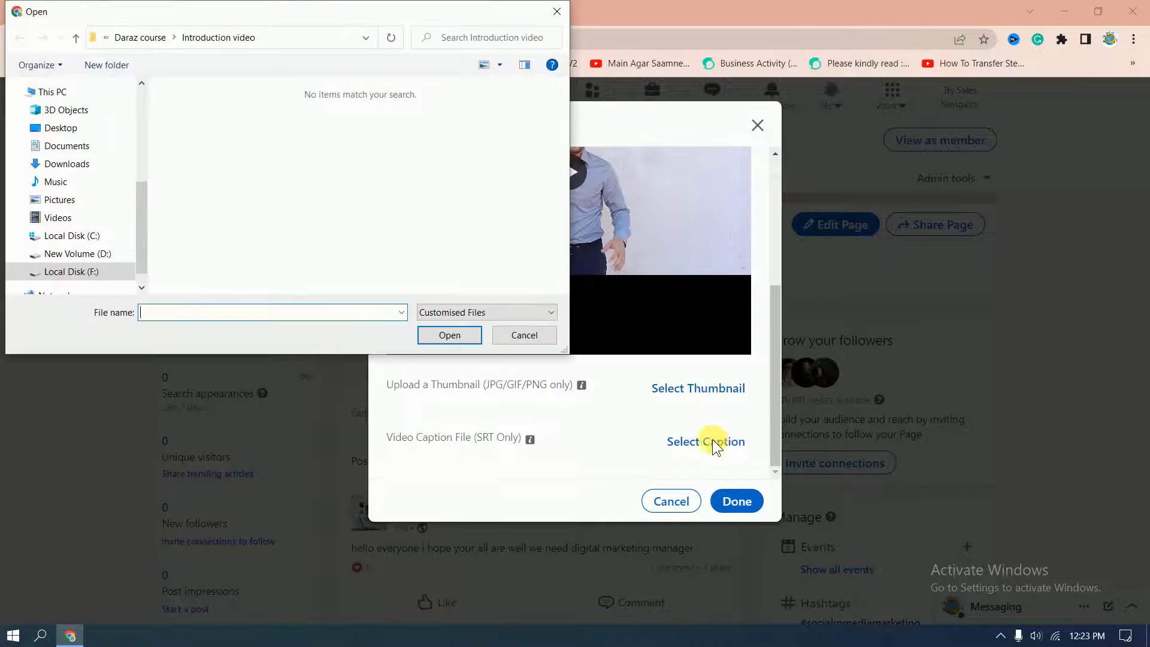
click(61, 127)
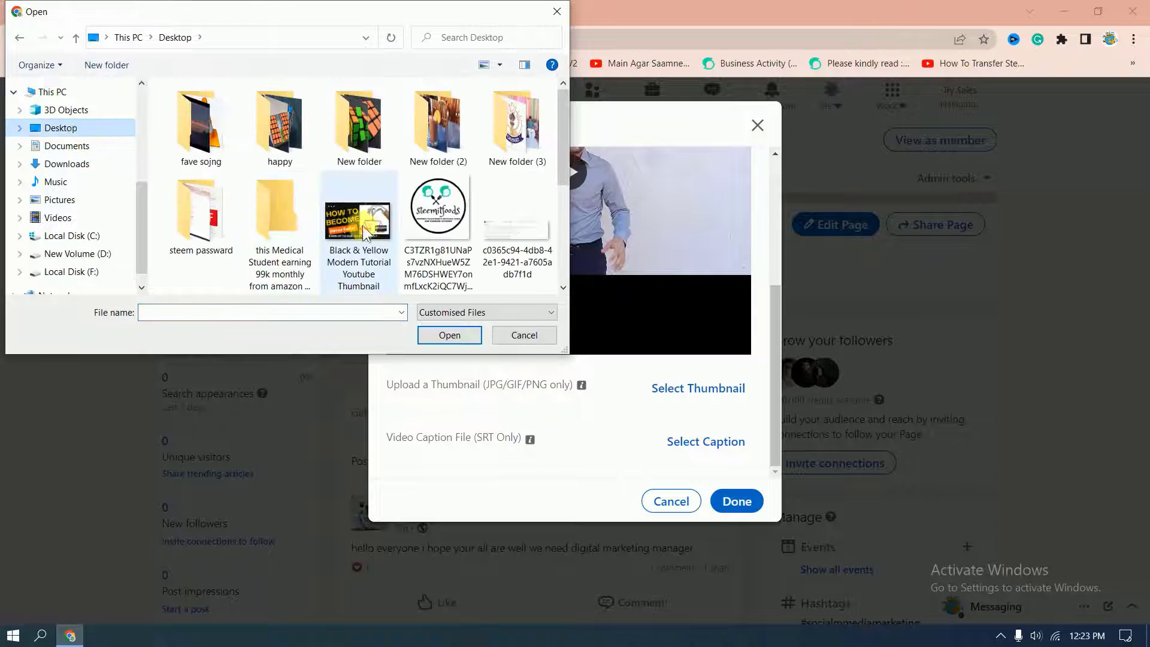
double_click(367, 225)
scroll(562, 316, up, 4)
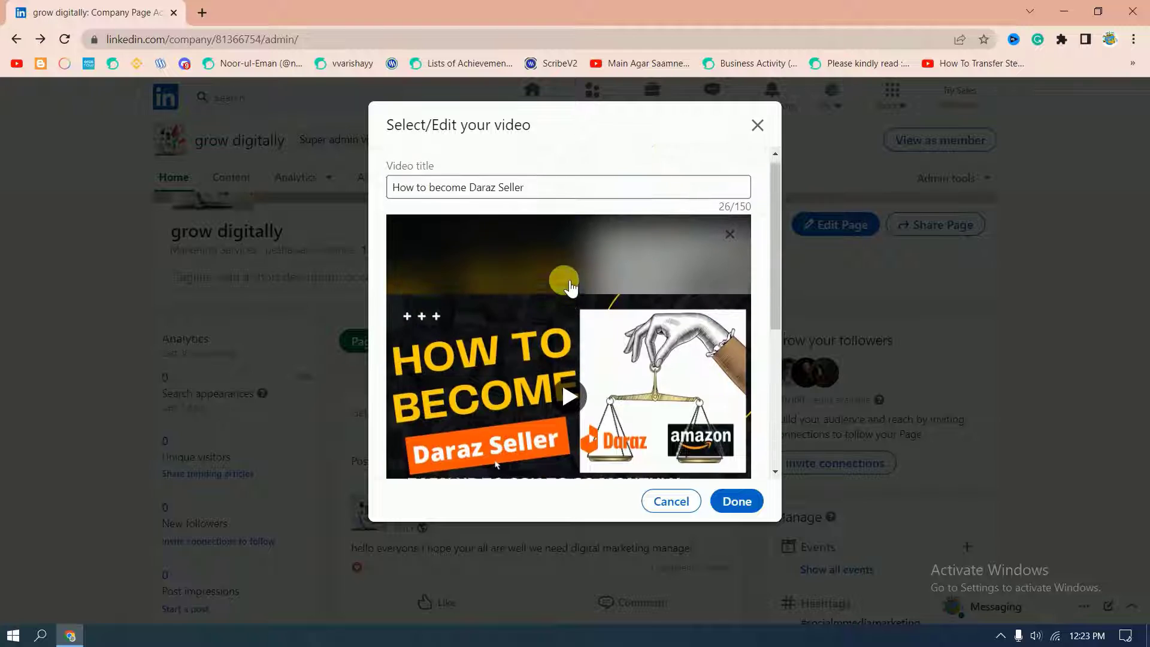
scroll(564, 300, down, 5)
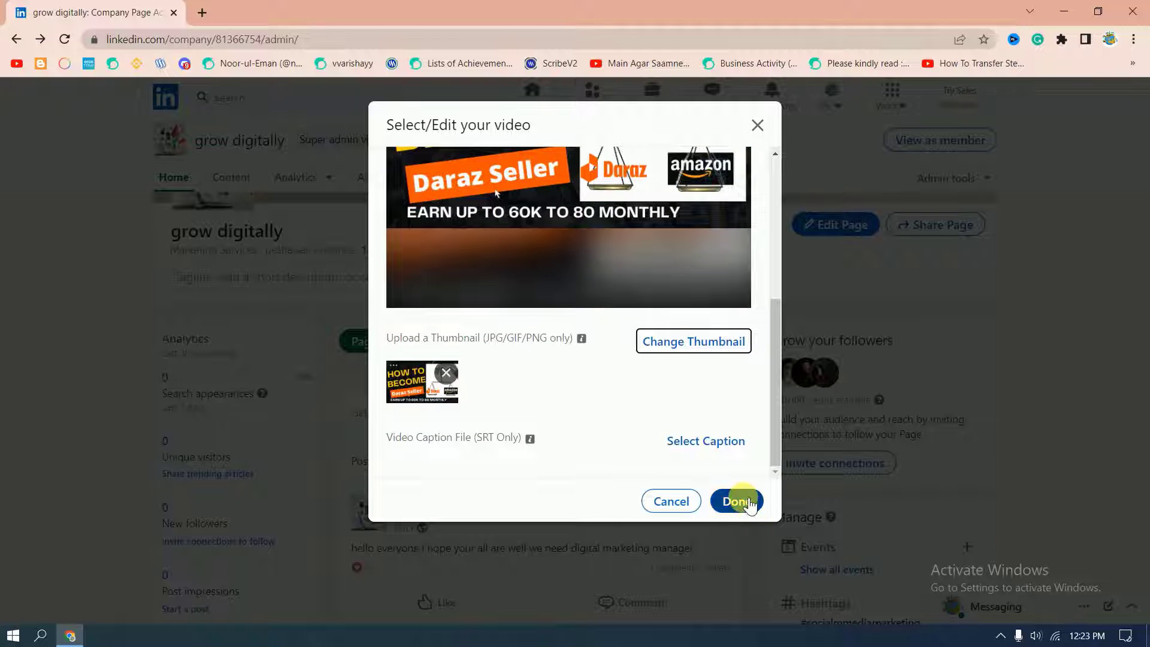
click(748, 502)
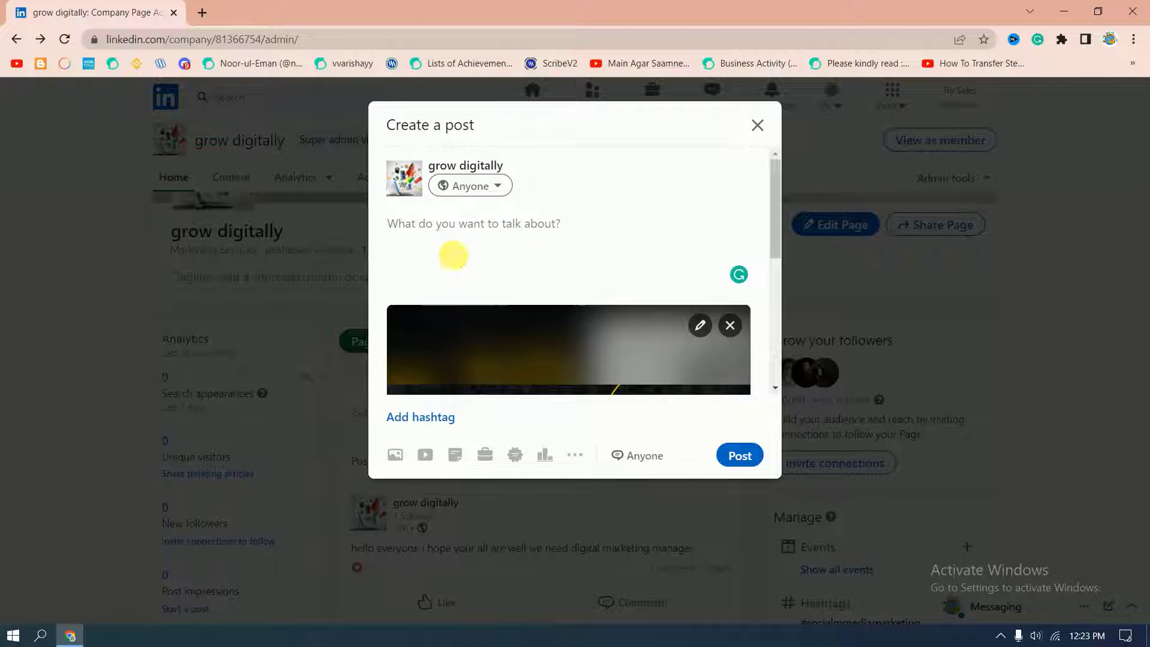
- Write the post text "for more details please visit my channel"
scroll(453, 256, down, 2)
scroll(454, 256, up, 2)
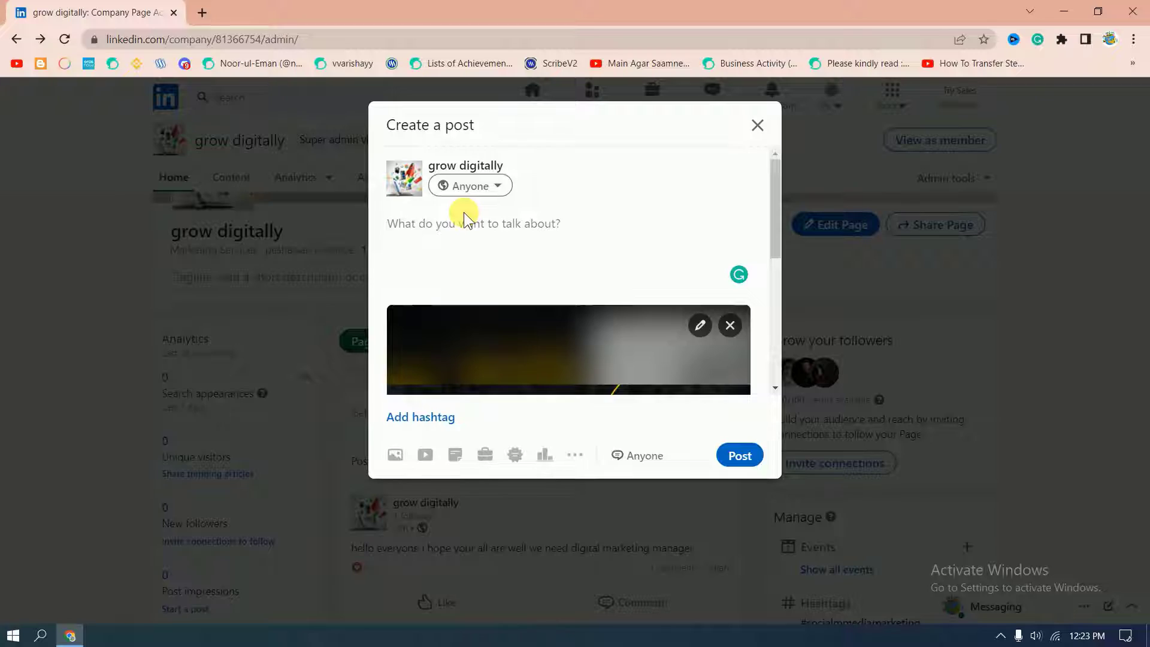
text(for more dtails please visit to my channel)
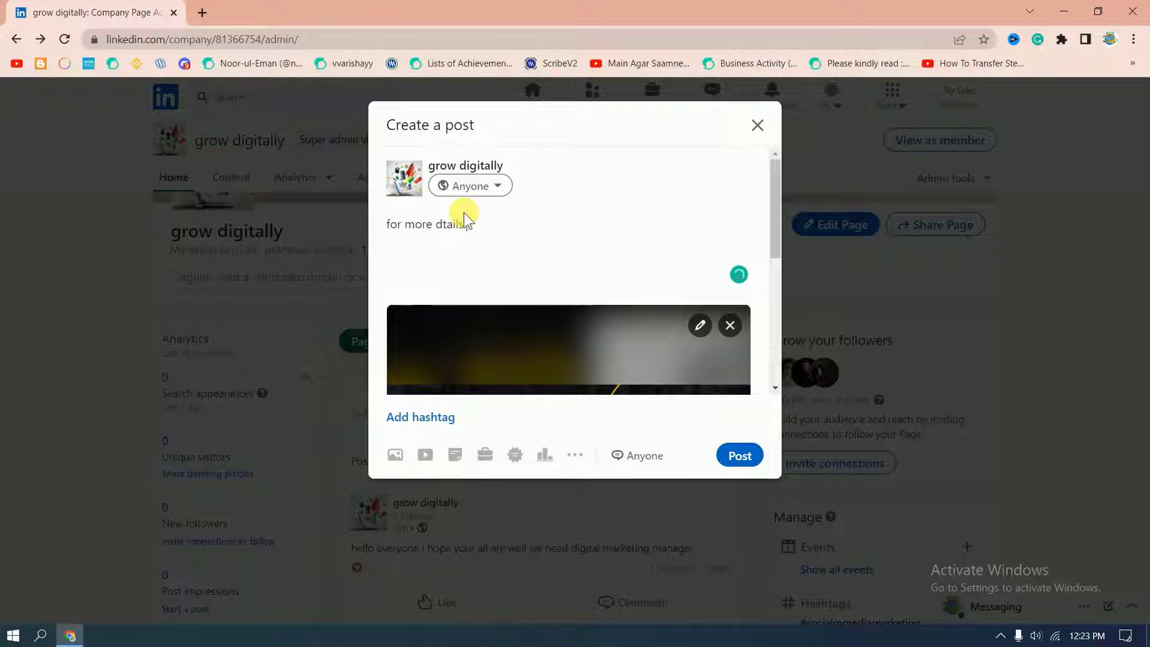
mouse_move(463, 229)
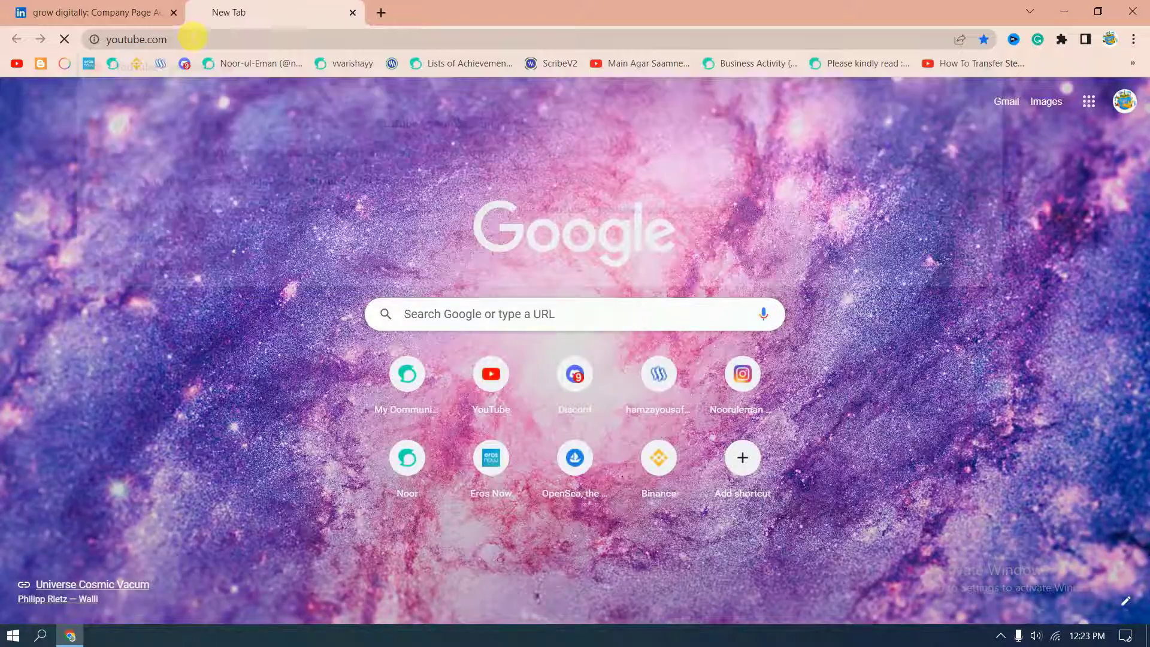
- Switch to YouTube in a new tab, find the creator's channel and copy its link, returning to the post draft
key(Return)
click(458, 98)
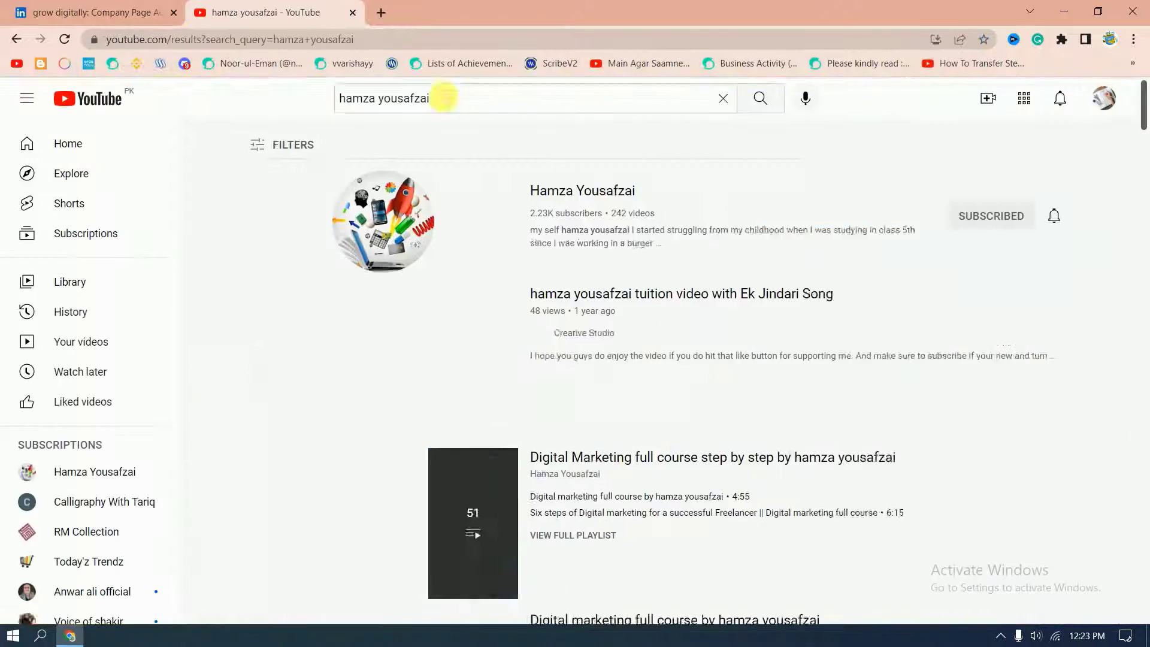
click(426, 151)
click(287, 39)
key(ctrl+c)
key(ctrl+shift+Tab)
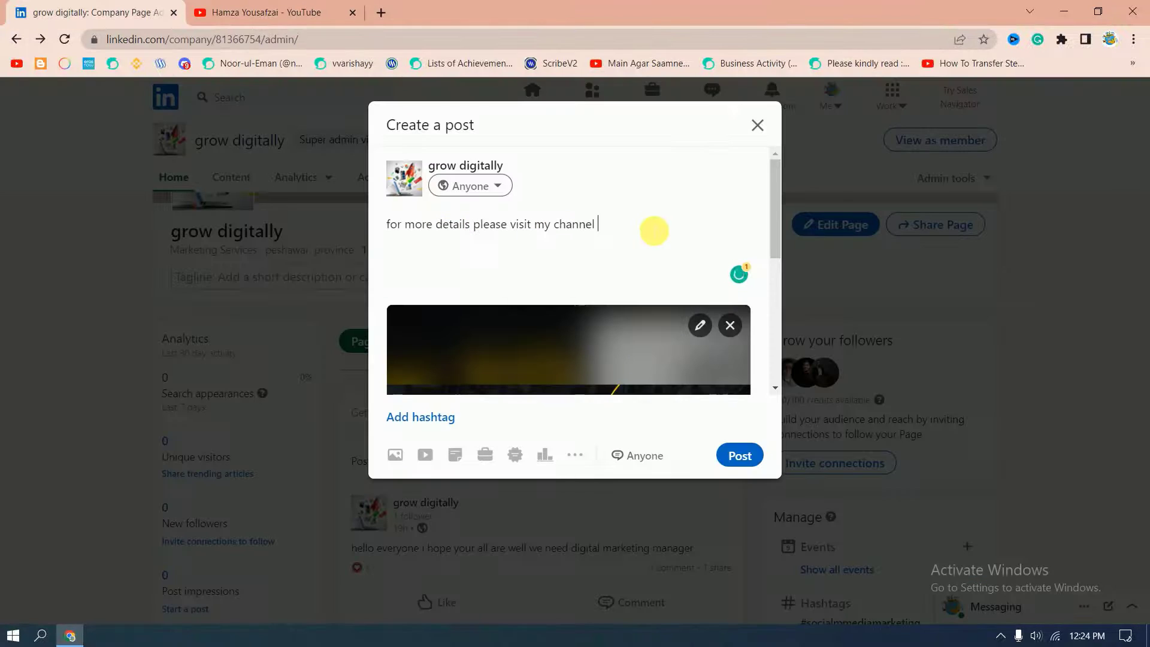
- Paste the YouTube channel link on a new line below the post text and publish the post
key(Return)
key(ctrl+v)
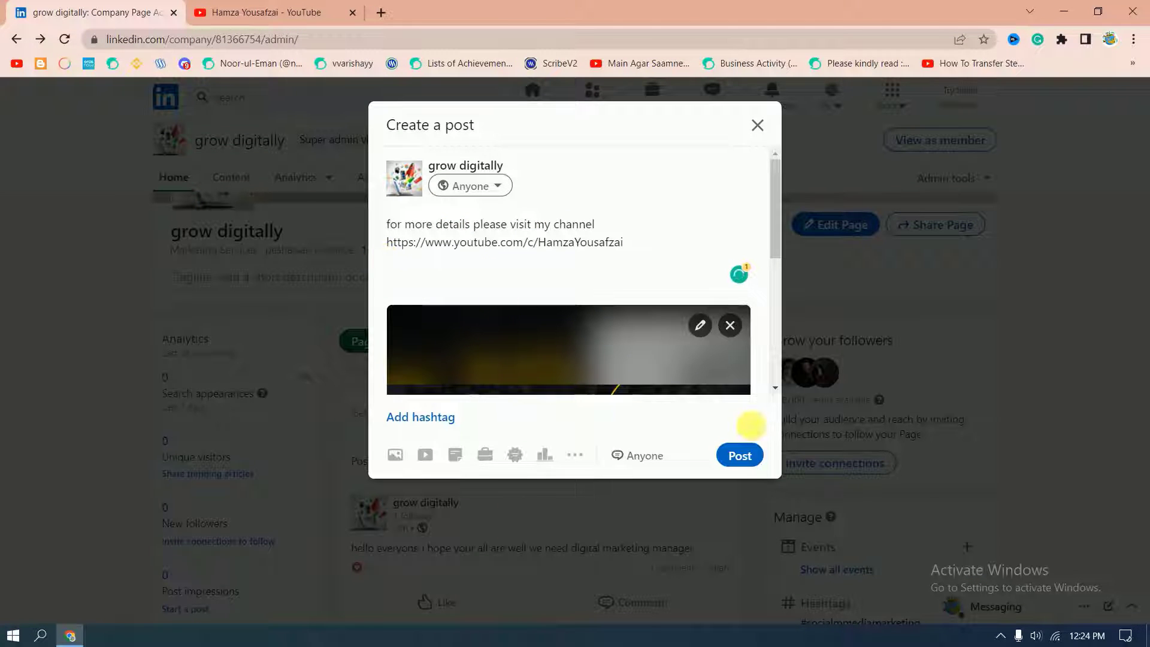
click(741, 455)
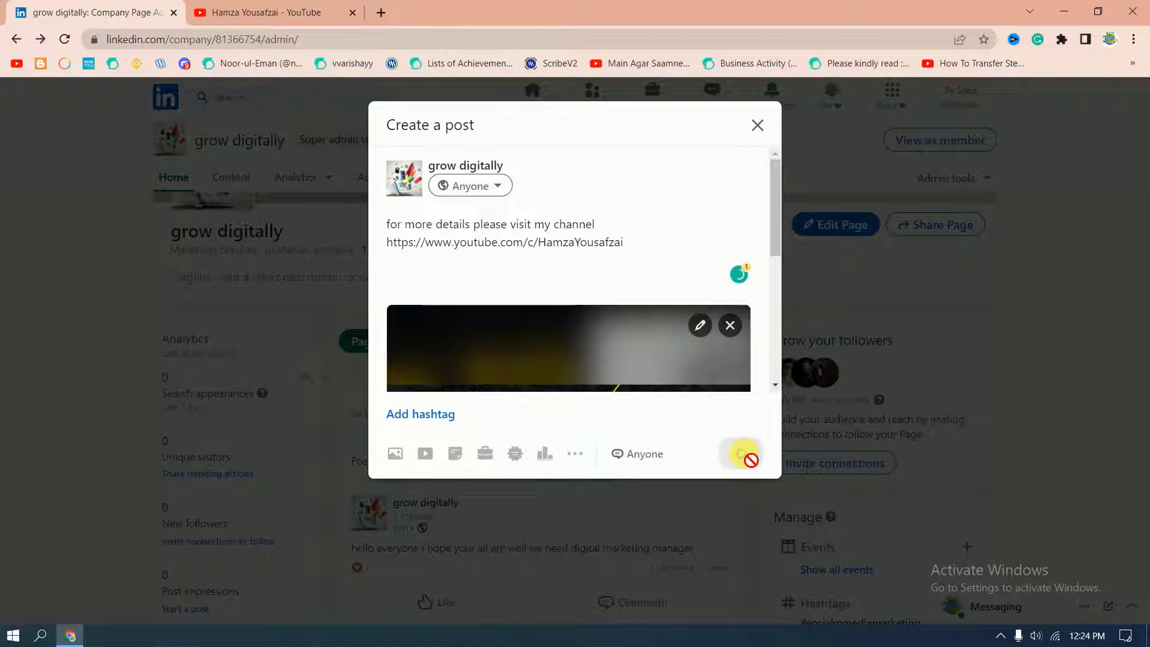
- Start boosting the newly published video post, dismiss the saved audiences notice, and choose the objective "Share your video post"
scroll(457, 450, down, 3)
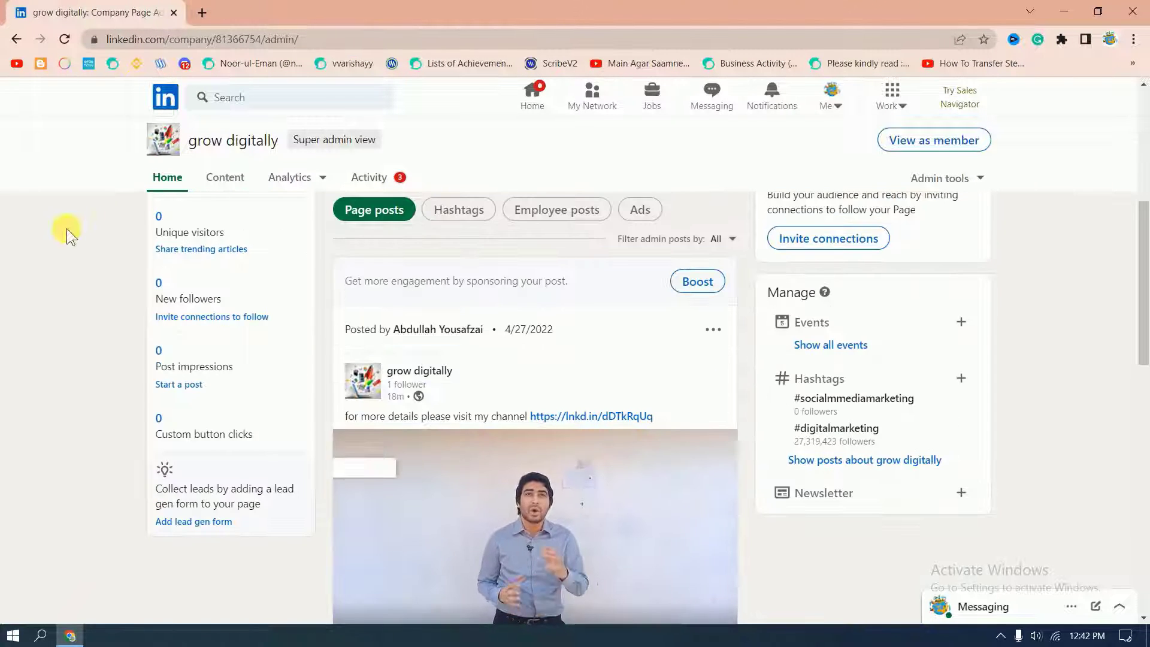
scroll(523, 238, down, 5)
scroll(688, 449, up, 6)
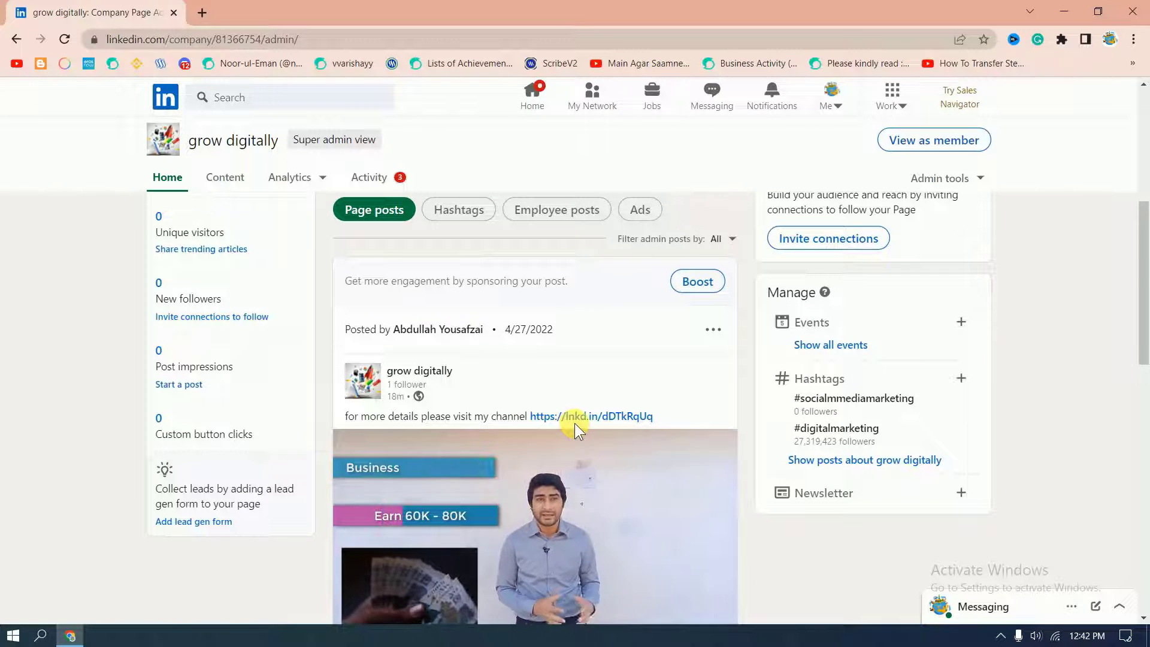
click(697, 290)
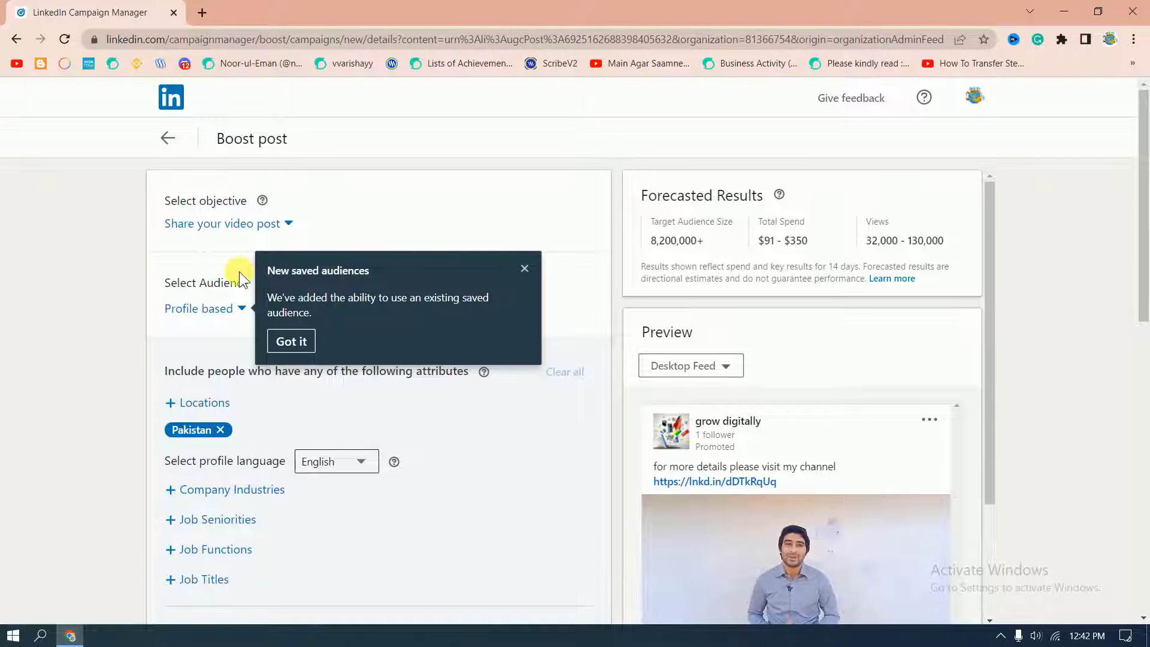
click(525, 270)
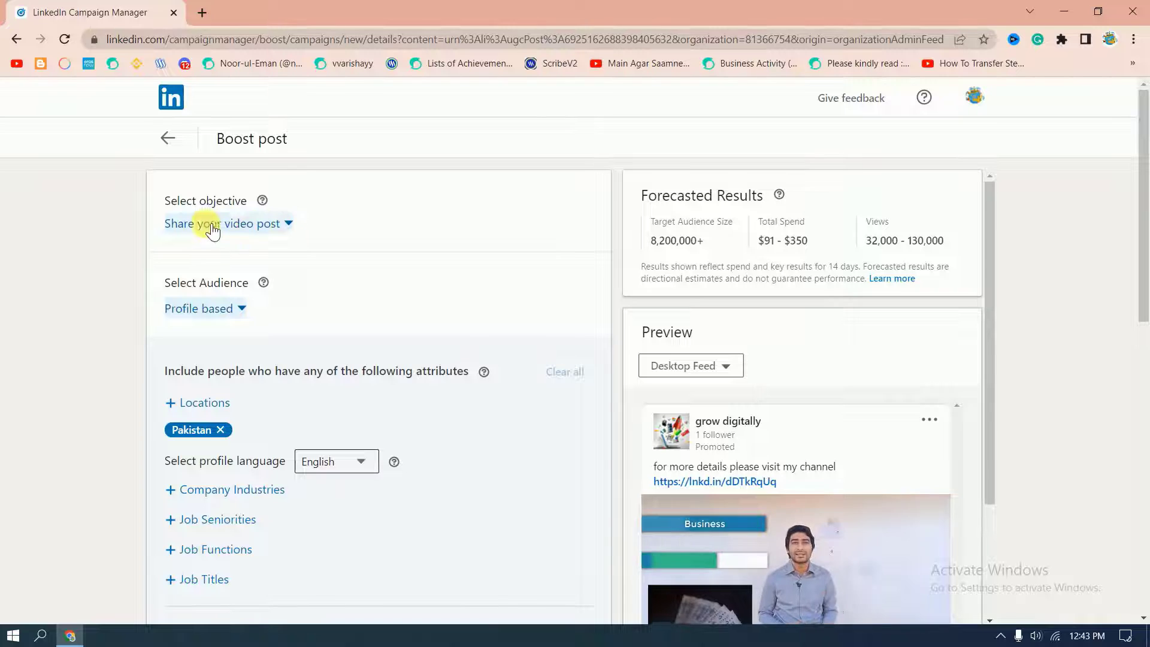
click(260, 224)
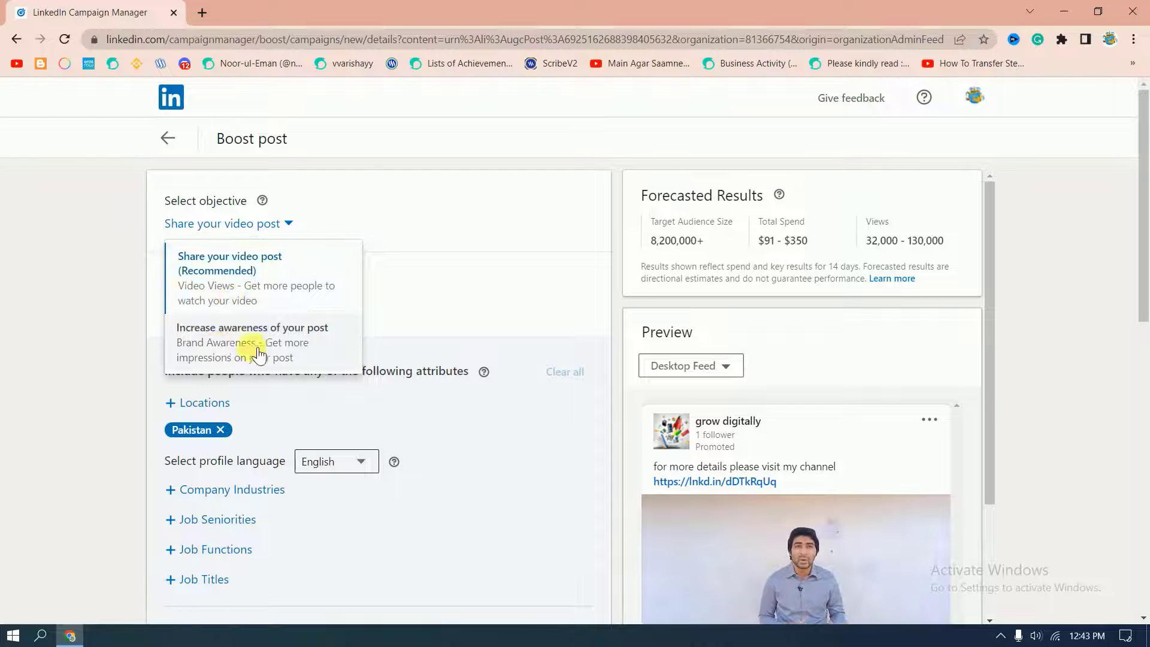
click(231, 295)
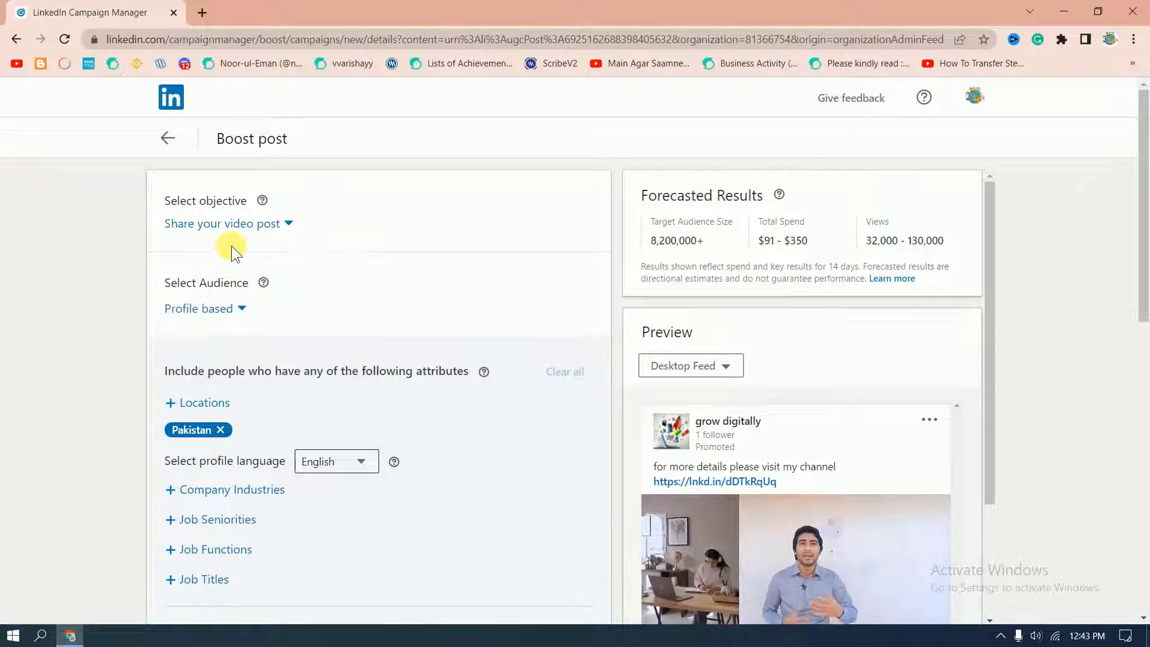
- Set the boost's audience to Interests based with English as the profile language
click(234, 310)
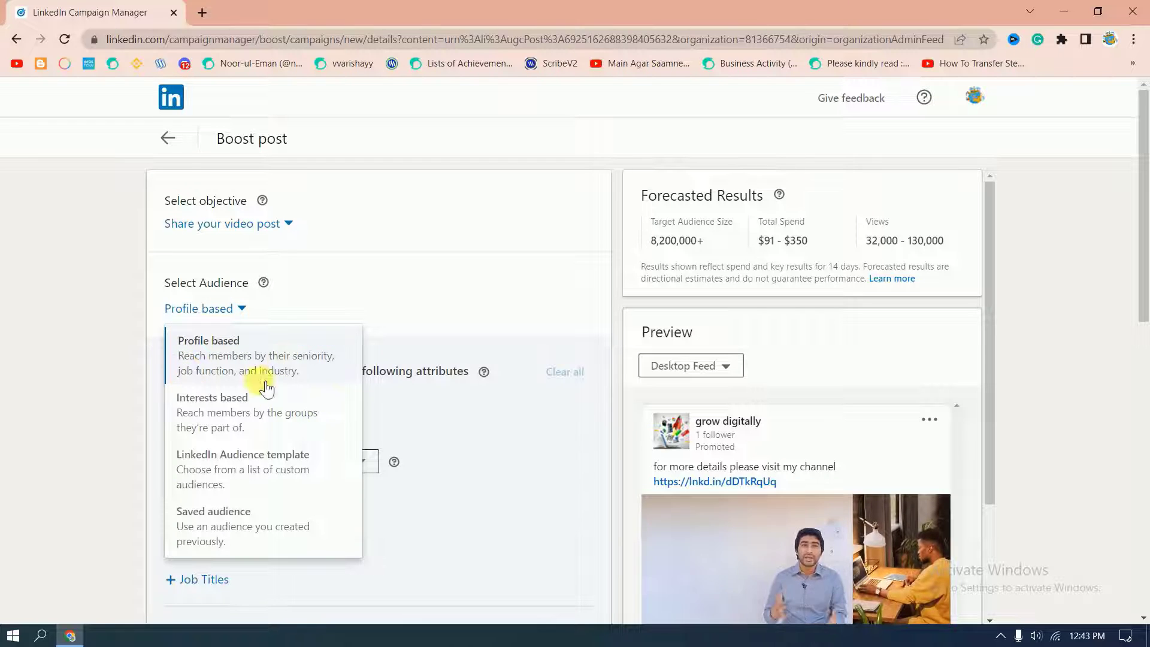
click(217, 412)
scroll(214, 414, down, 1)
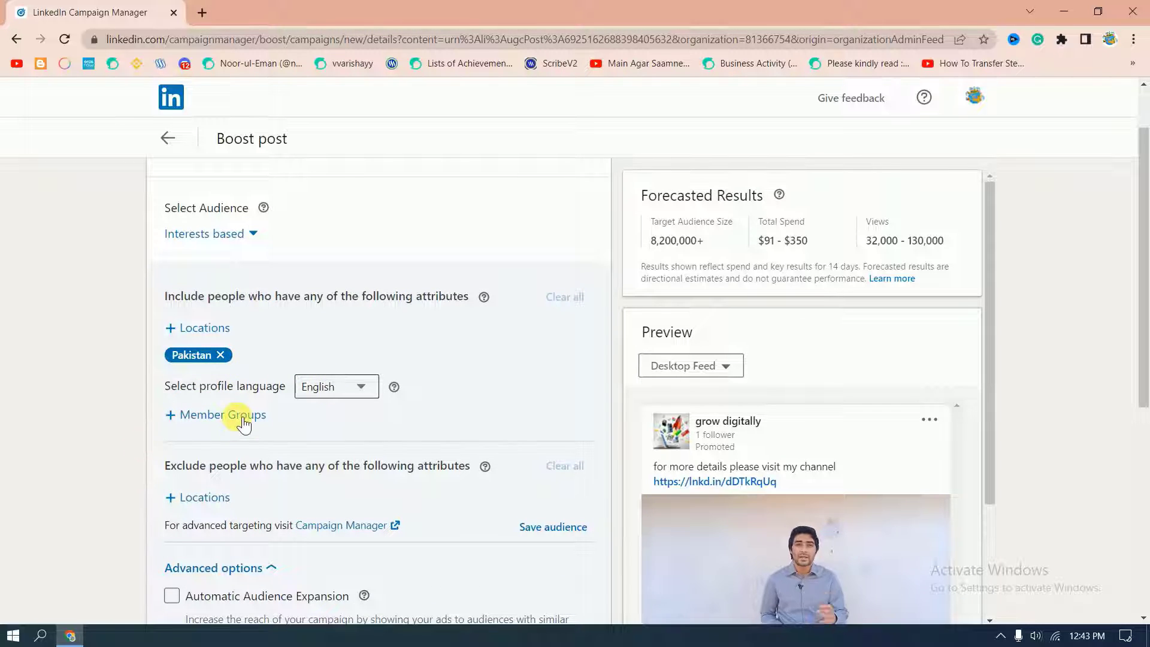
click(361, 391)
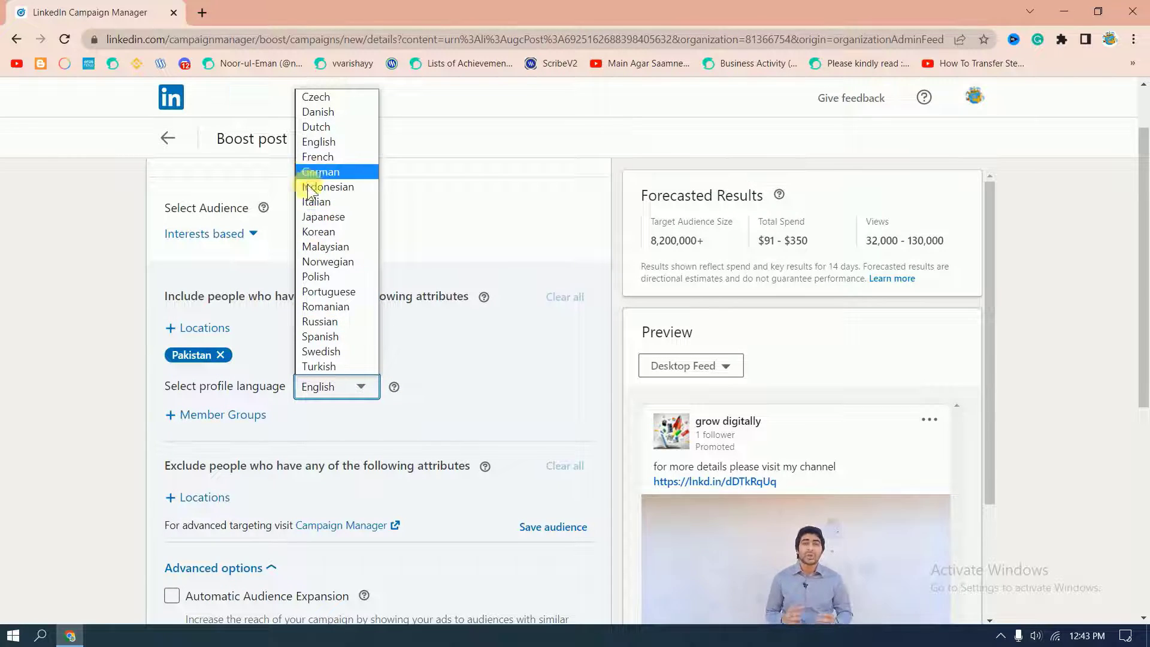
click(307, 390)
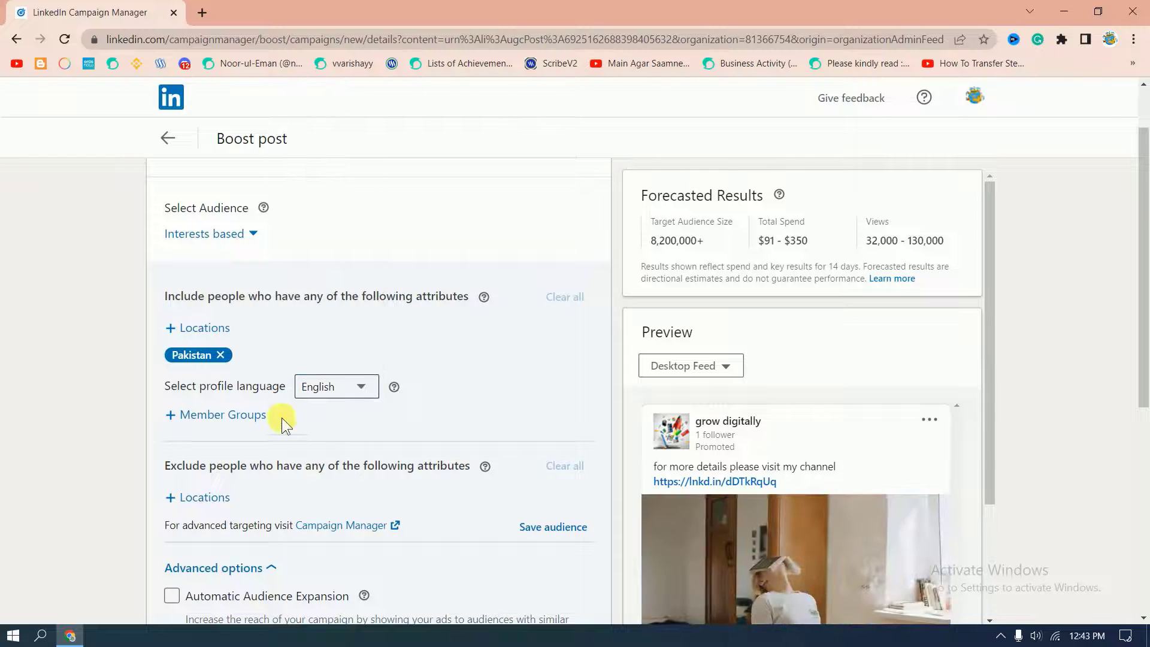
- Examine the Member Groups search for included people and the Locations search for excluded people, closing each without adding anything
click(241, 416)
scroll(227, 419, down, 1)
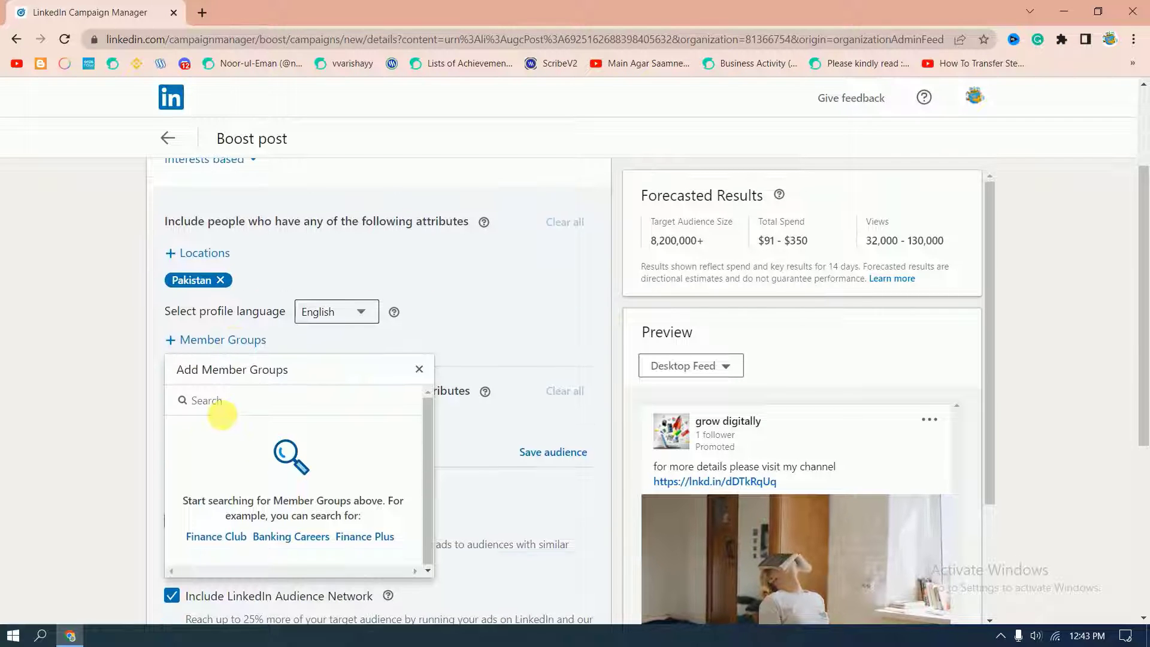
text(hf)
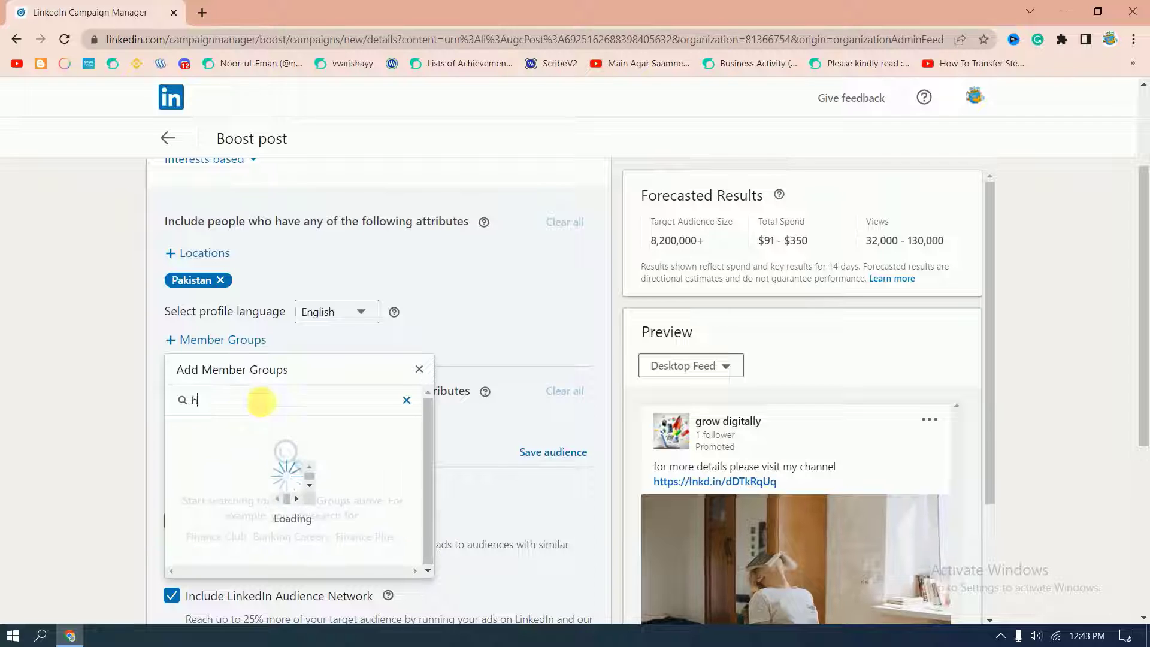
click(419, 369)
scroll(208, 394, down, 1)
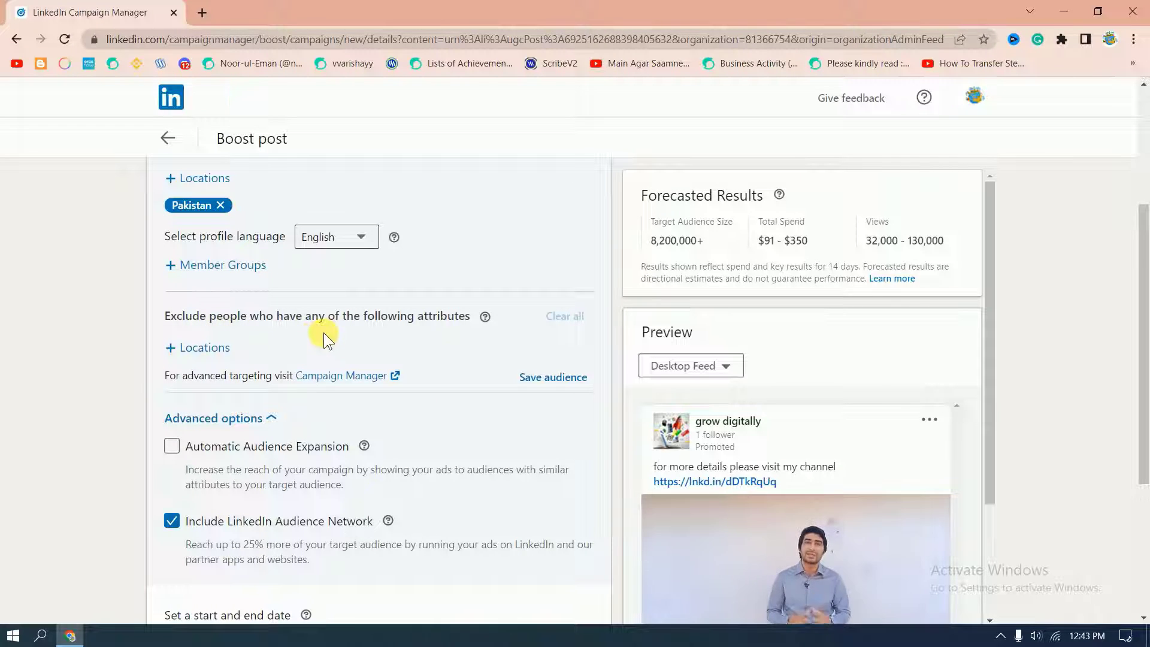
click(207, 353)
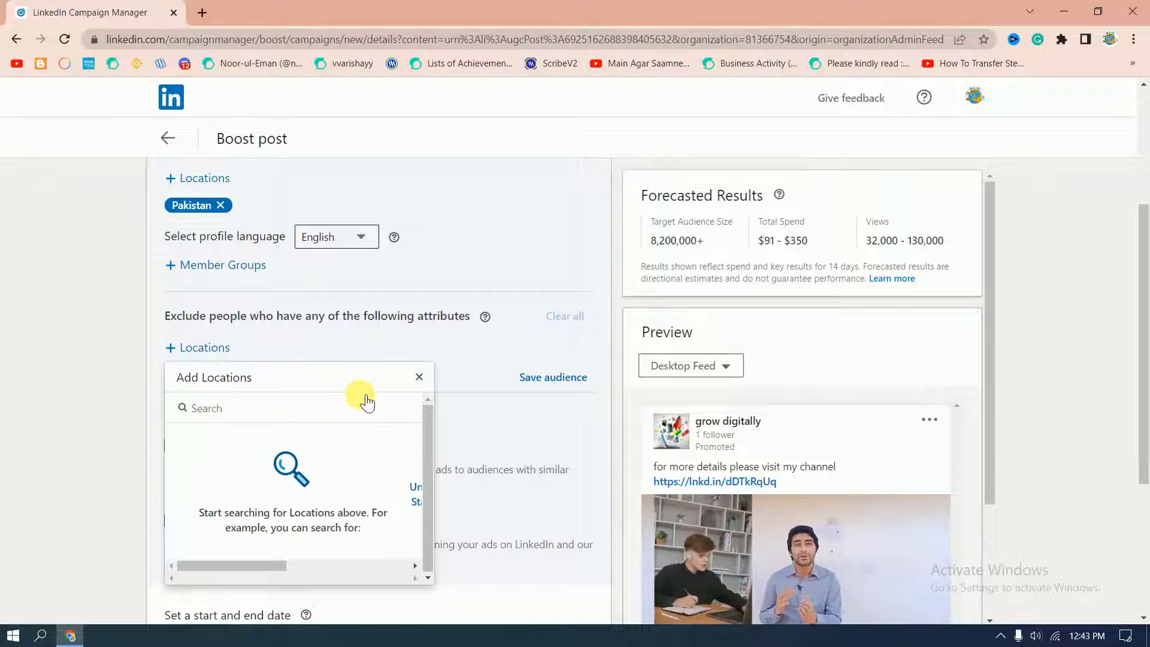
click(419, 378)
- Turn on Automatic Audience Expansion and submit the boost with dates 4/27/2022 to 5/10/2022 and a $350.00 USD lifetime budget
scroll(232, 367, down, 1)
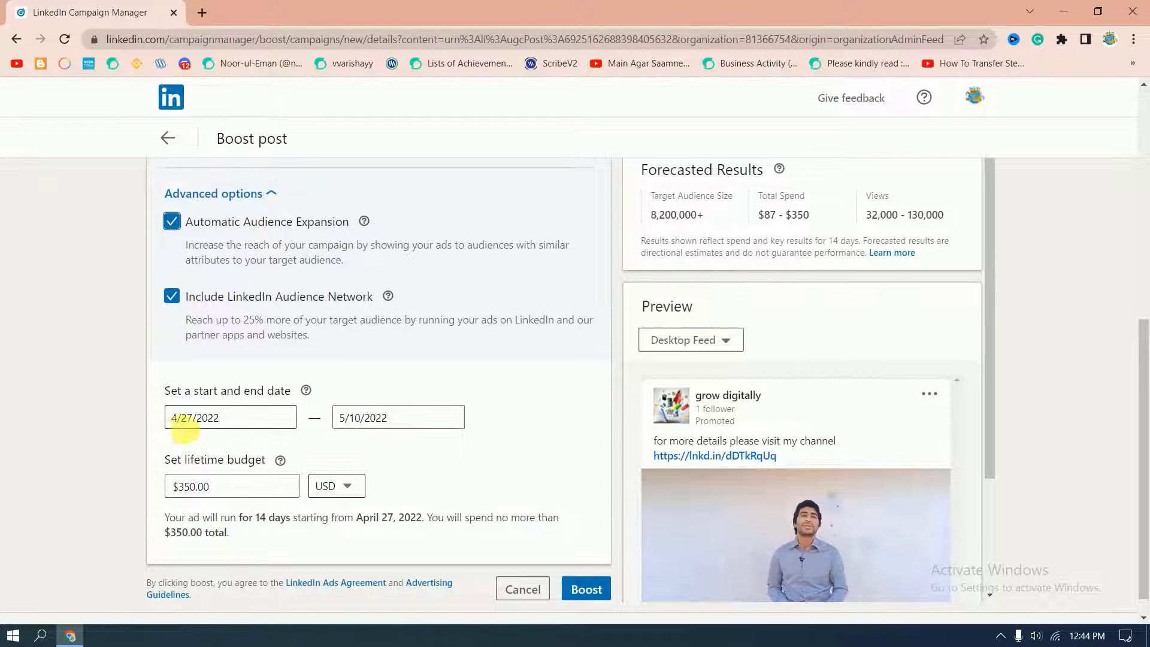
click(374, 418)
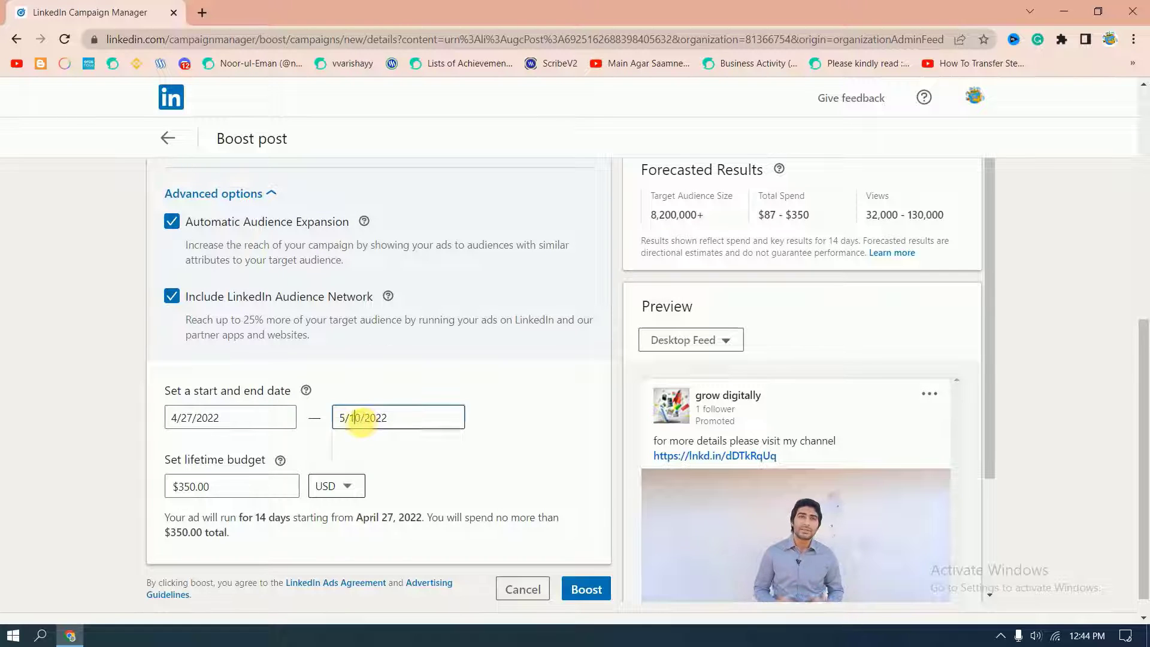
click(308, 459)
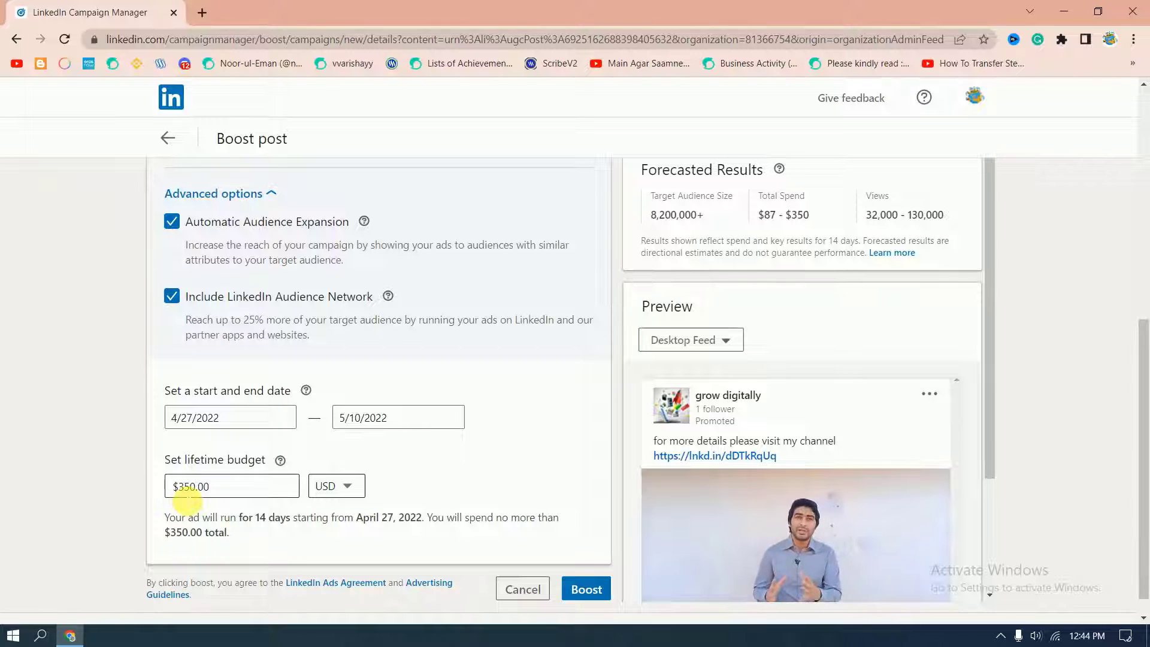
click(193, 492)
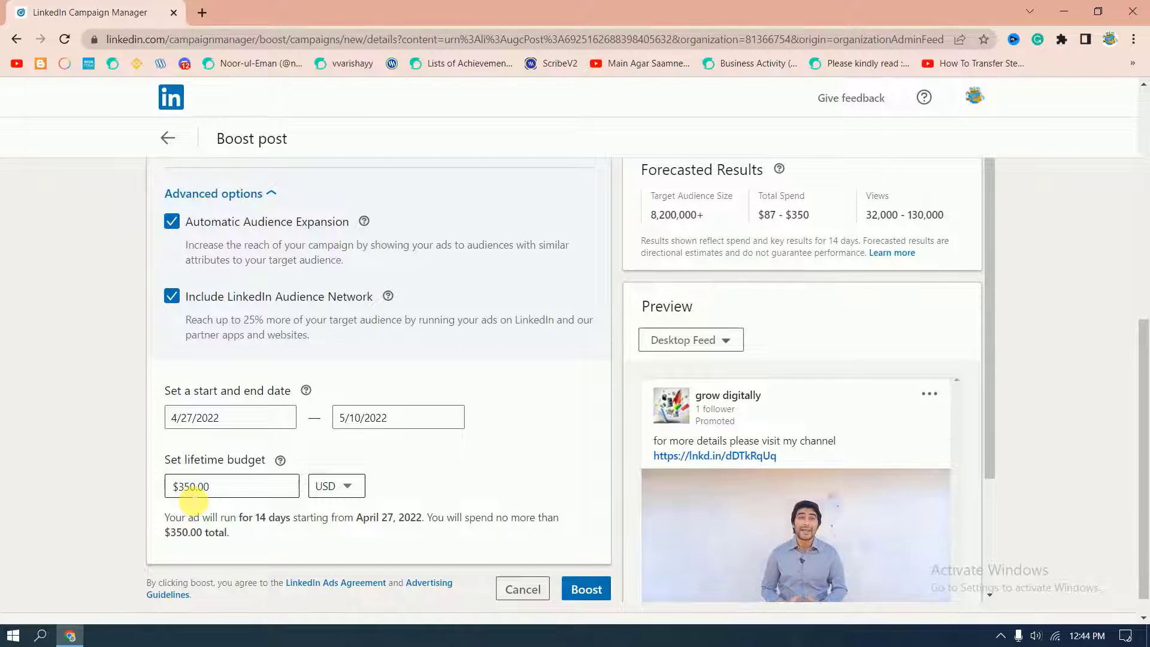
scroll(287, 521, down, 1)
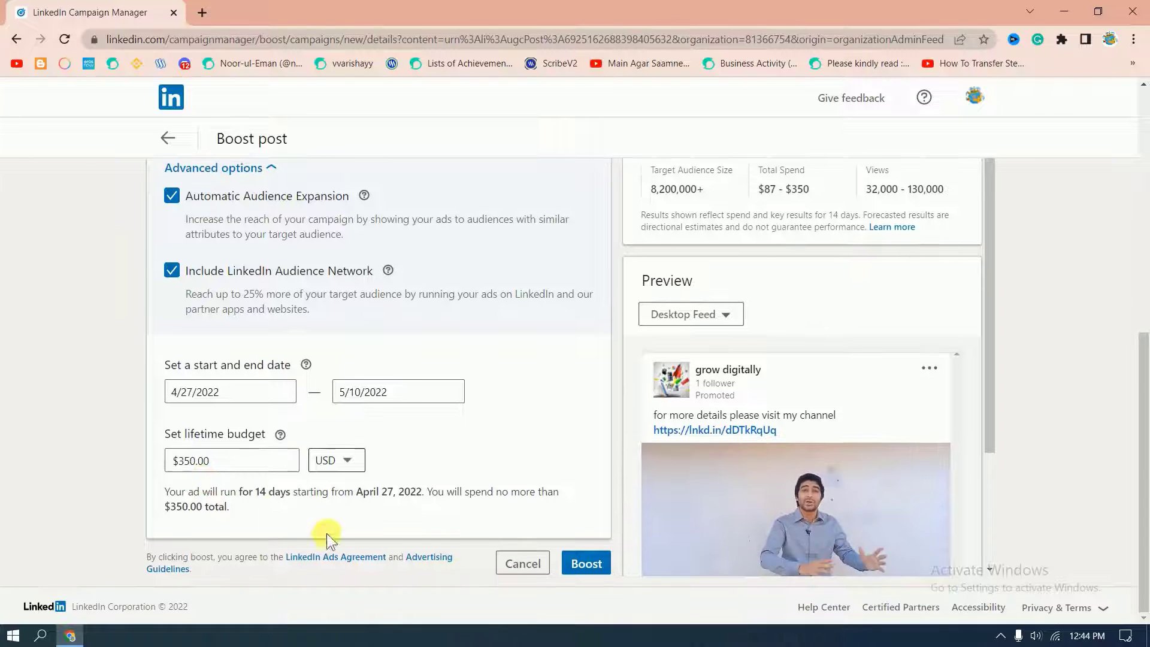
click(594, 566)
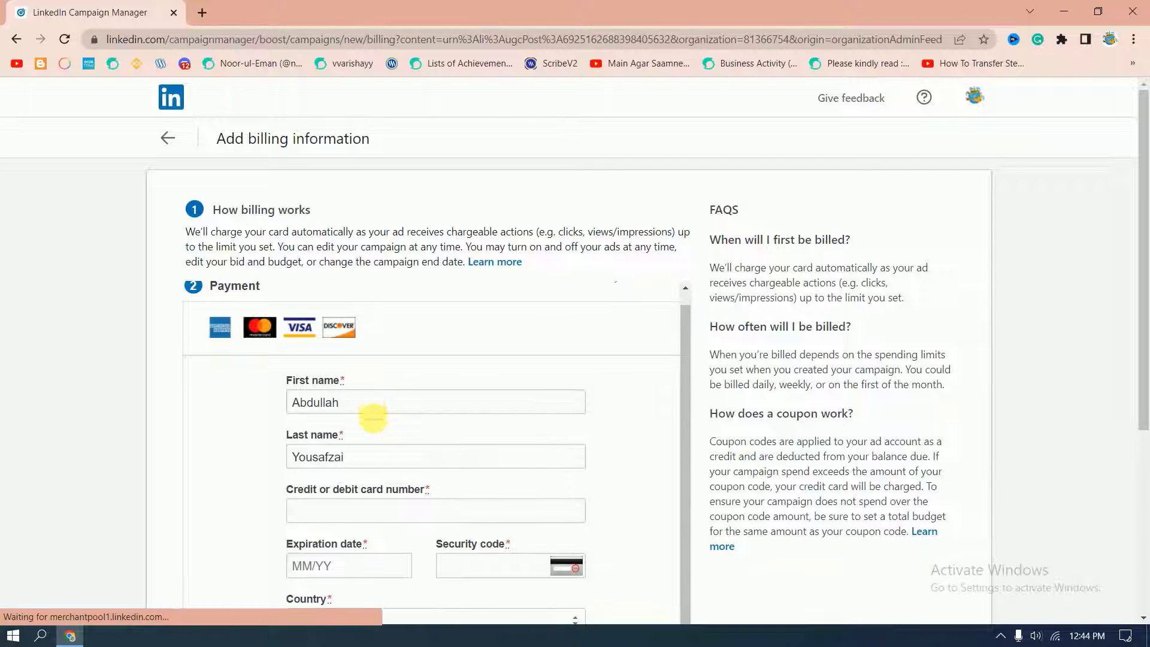
- Examine the billing form's card, postal code and coupon fields, and try to proceed to the order review with them blank
click(341, 510)
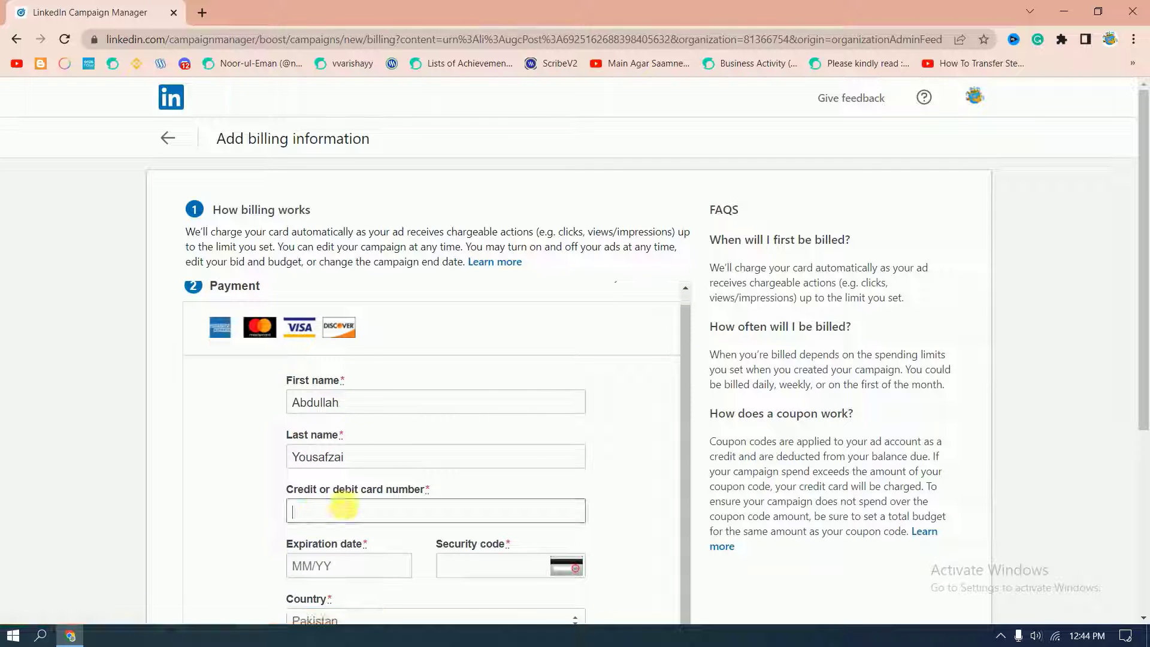
scroll(913, 417, down, 5)
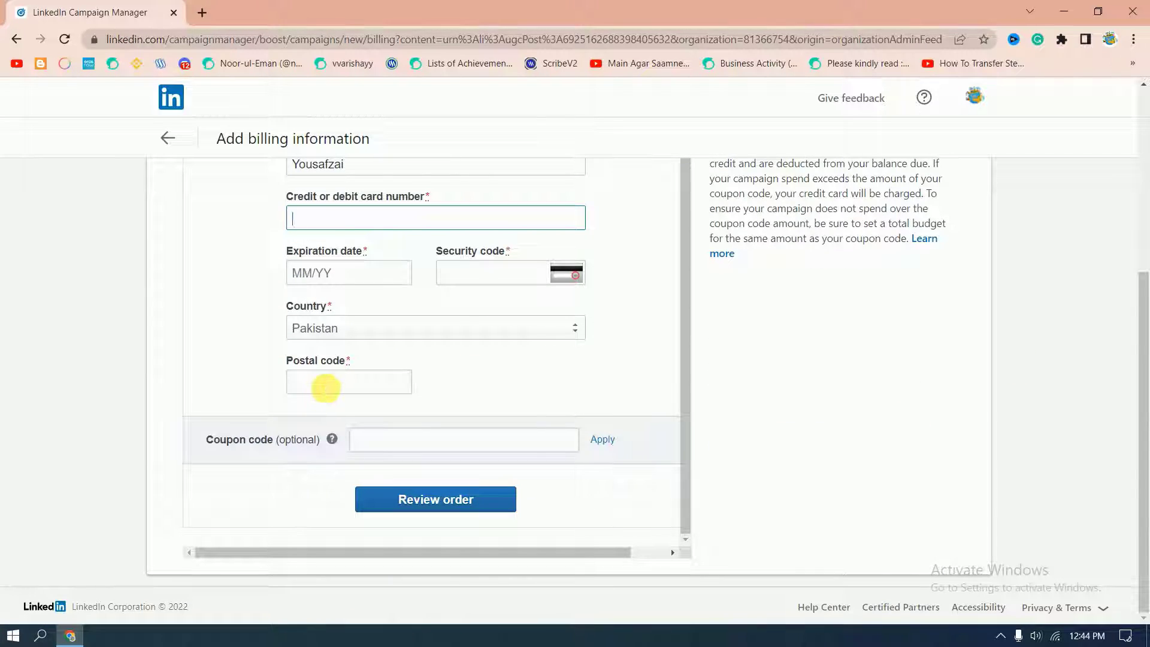
click(325, 386)
click(386, 449)
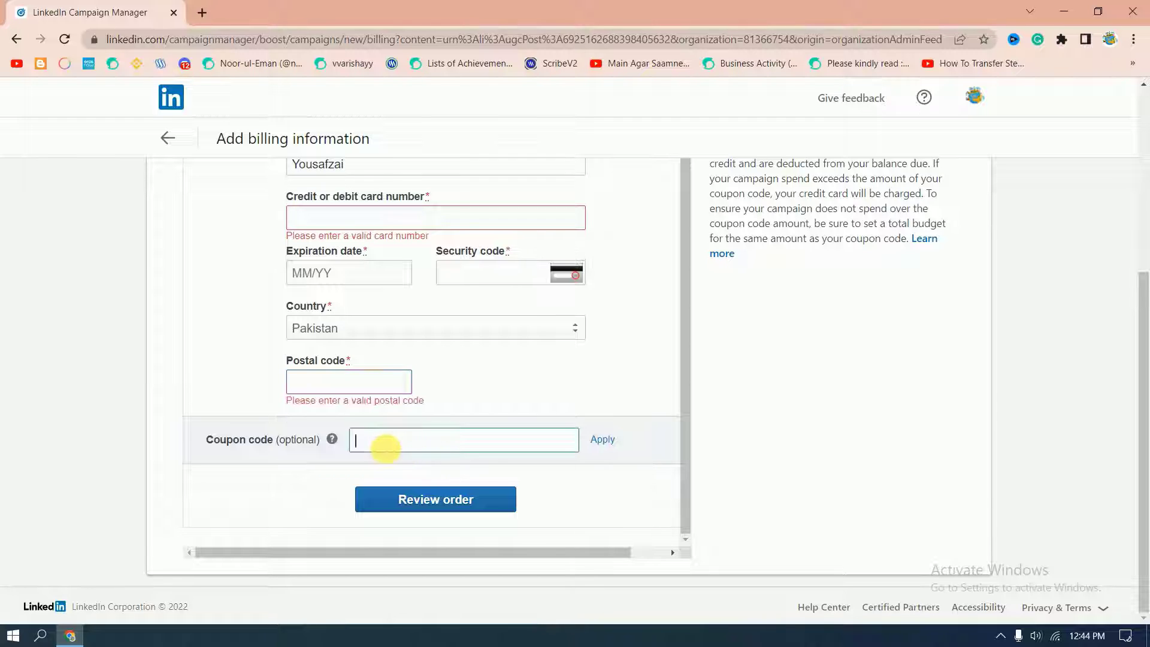
click(450, 509)
scroll(547, 449, up, 4)
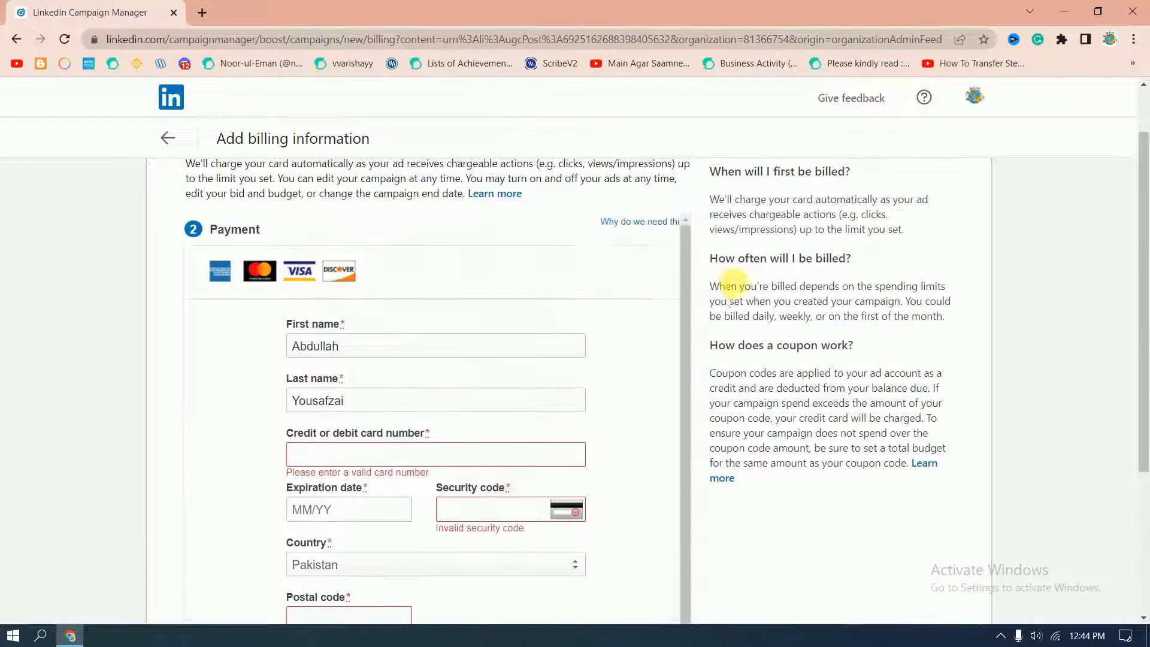
scroll(732, 286, up, 1)
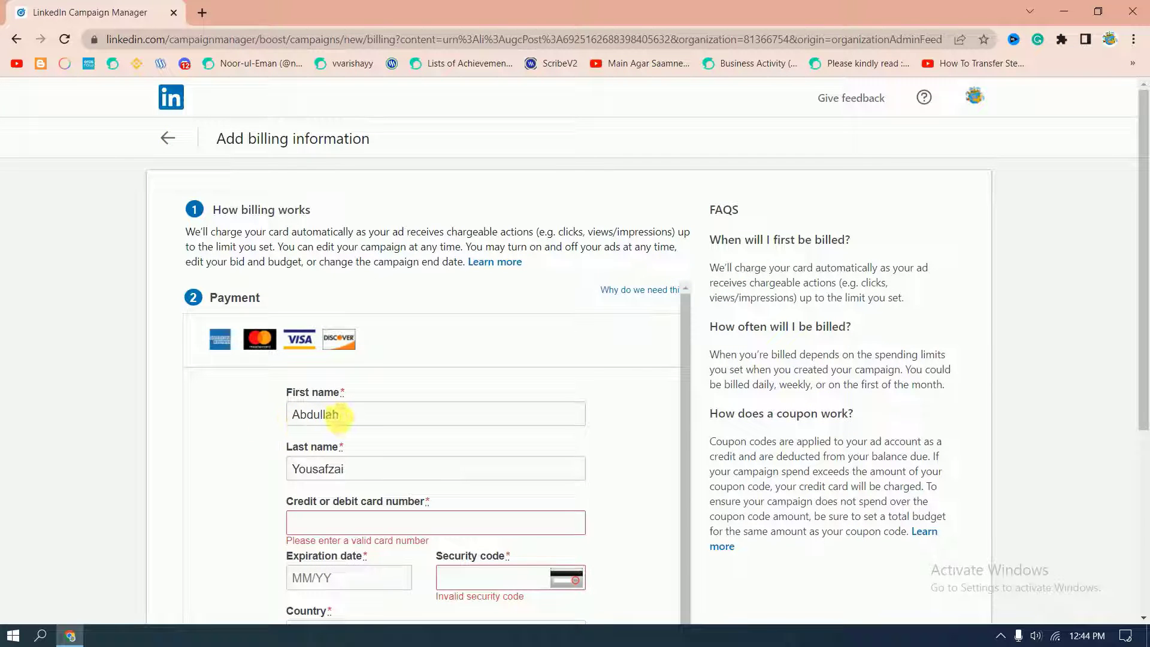
scroll(300, 418, down, 1)
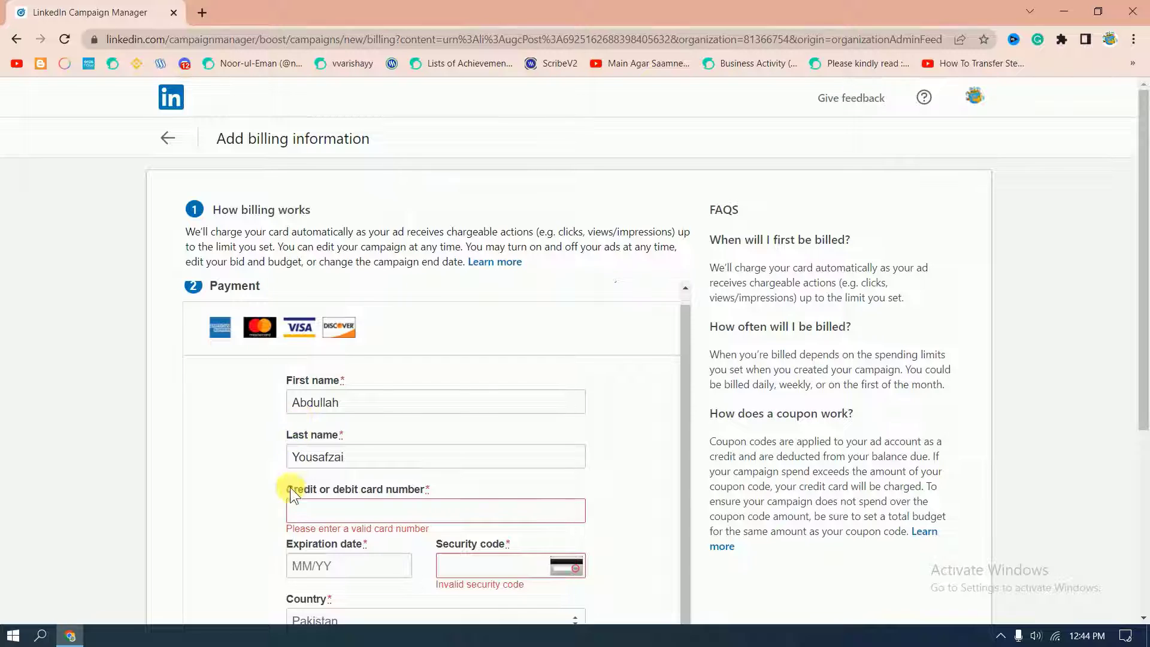
scroll(294, 455, down, 5)
scroll(369, 314, up, 1)
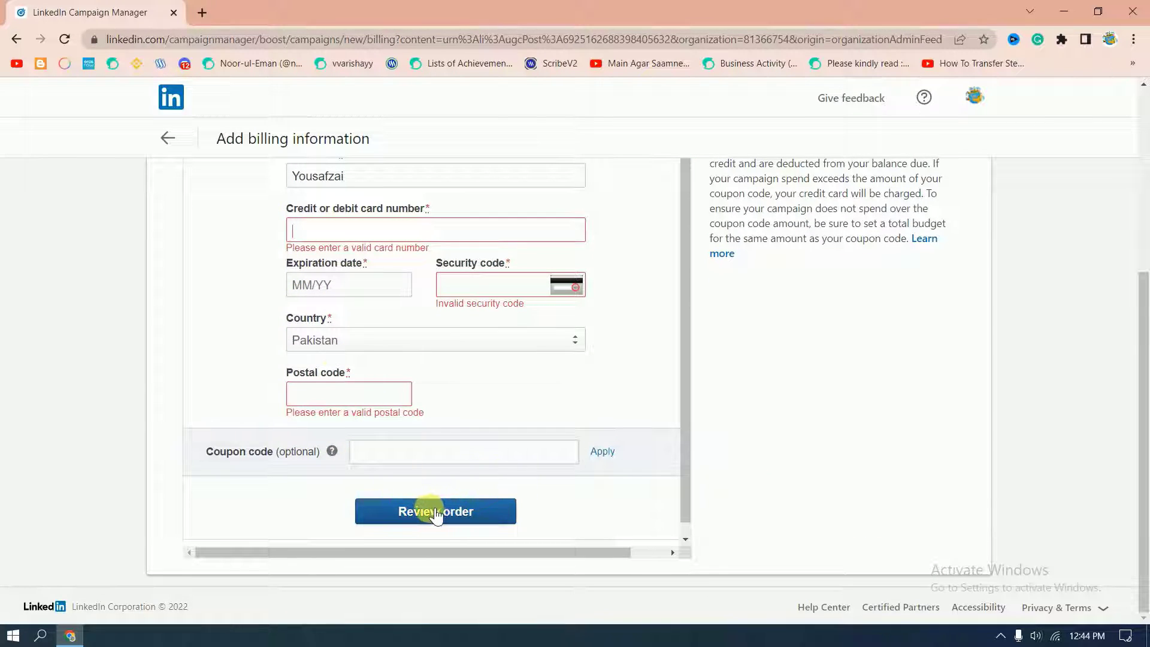
scroll(221, 198, up, 5)
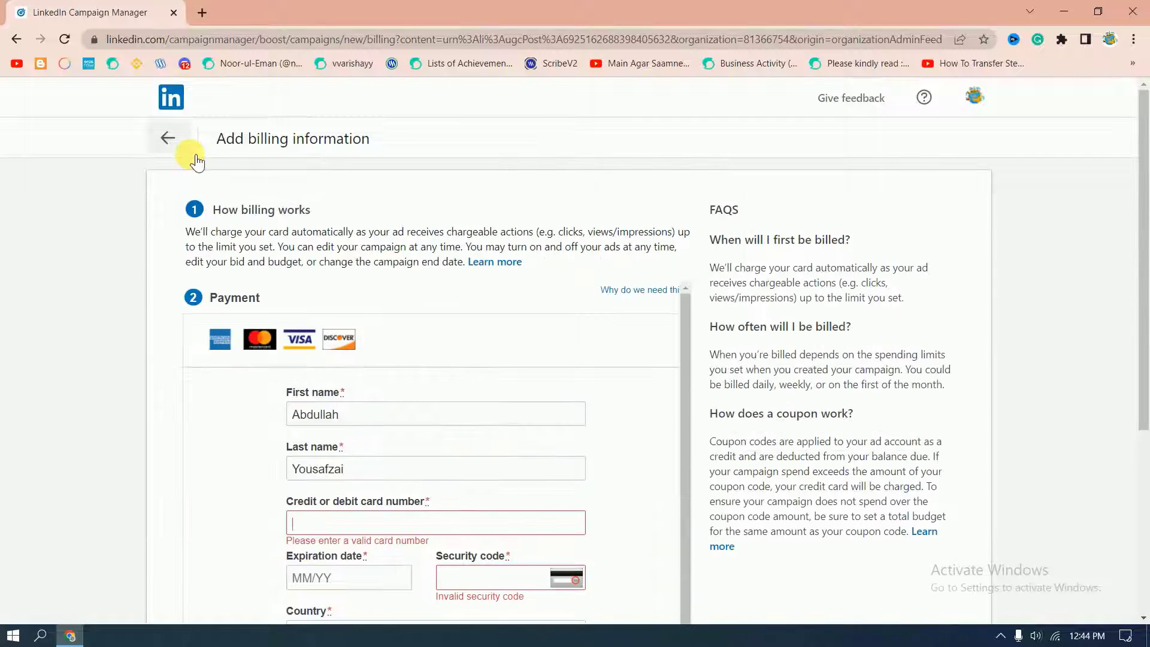